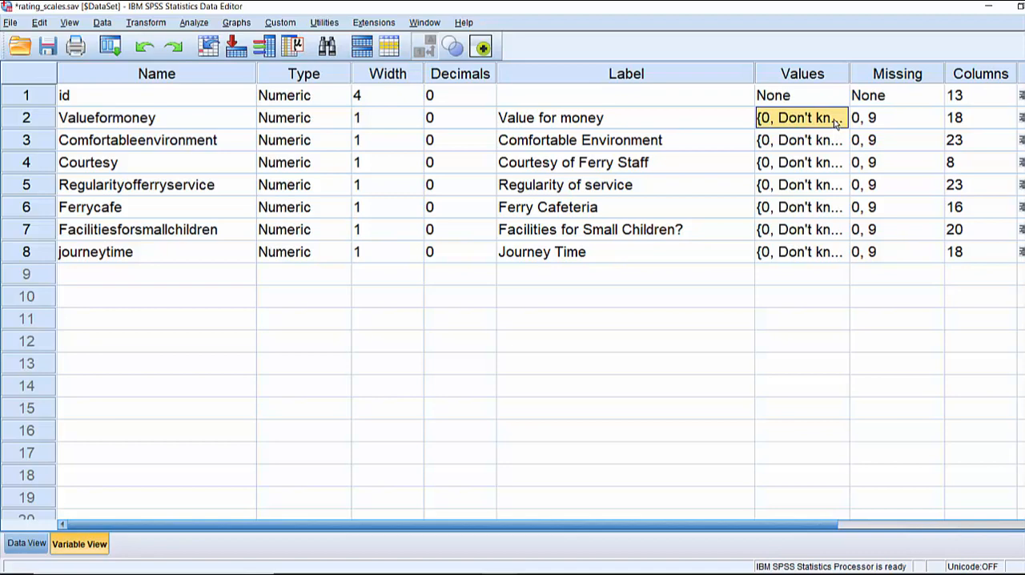
Examine the value labels defined for the Valueformoney variable, then close them without changes
click(835, 121)
click(837, 118)
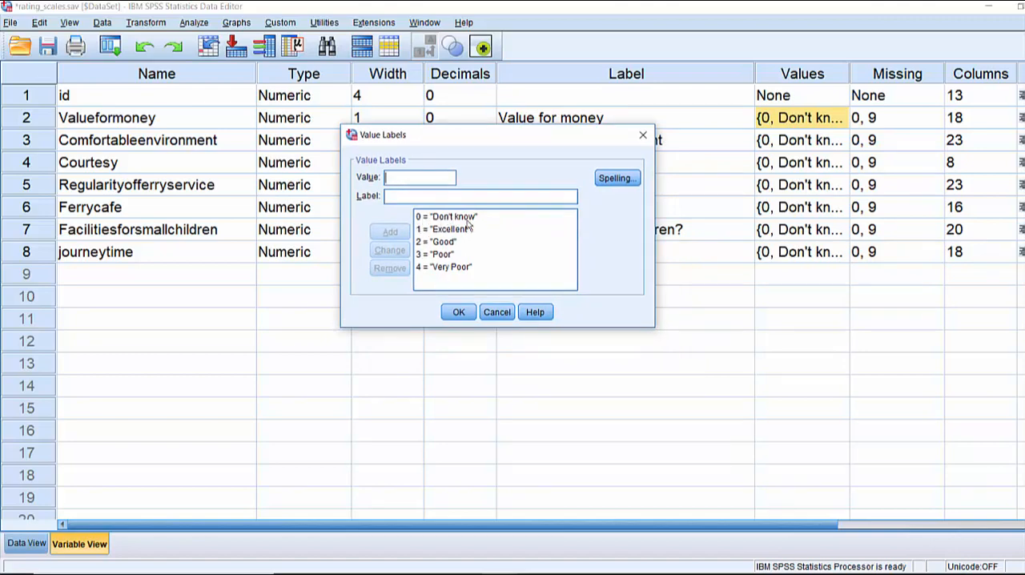
click(458, 221)
click(476, 228)
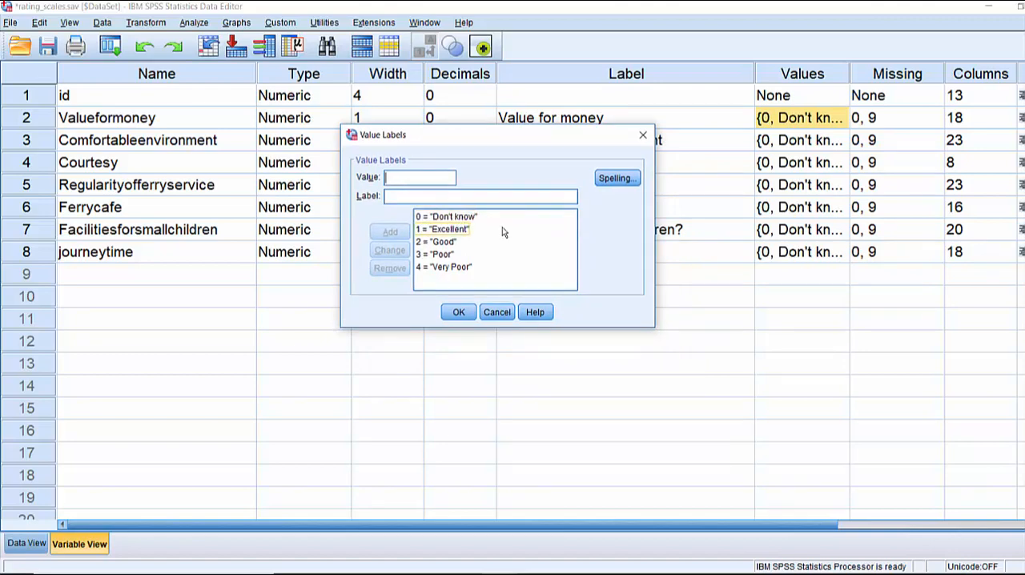
click(449, 242)
click(442, 254)
click(463, 267)
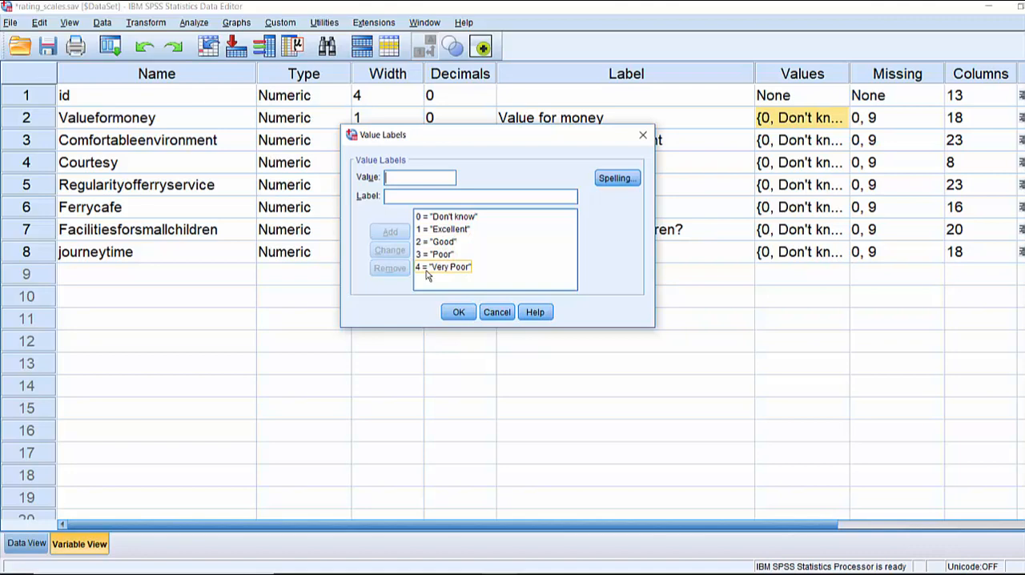
click(432, 242)
click(430, 231)
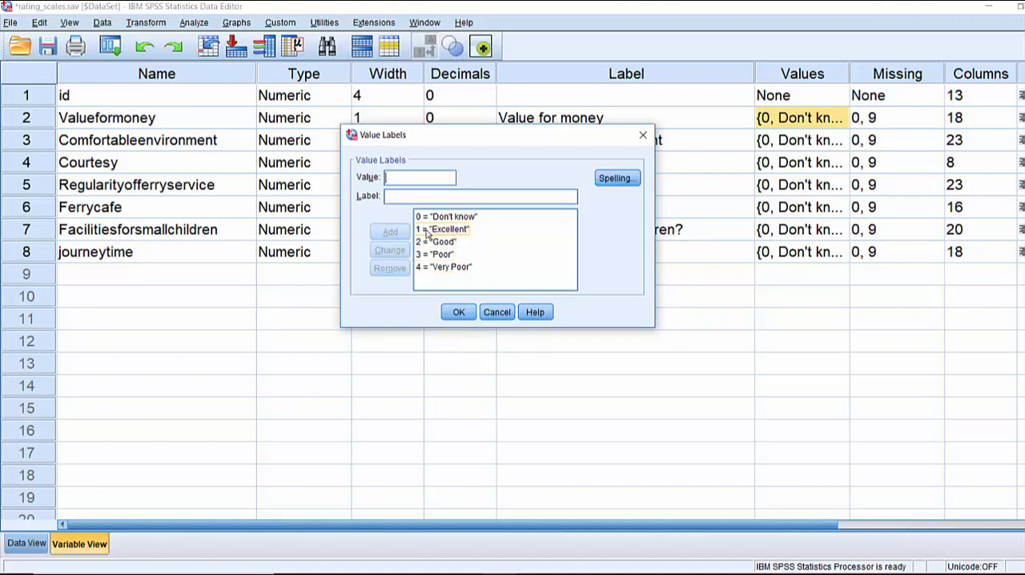
click(420, 273)
click(420, 230)
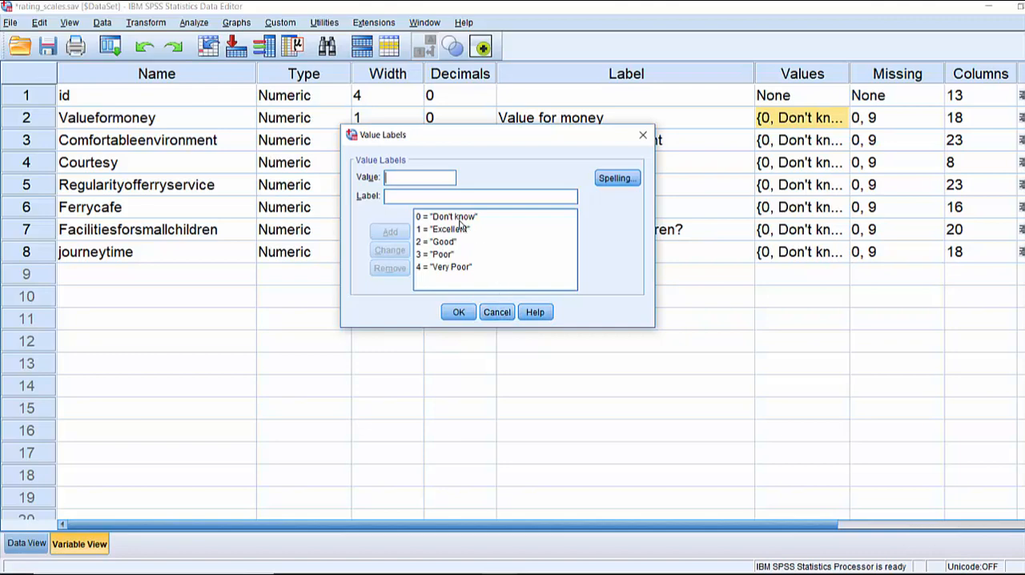
click(504, 315)
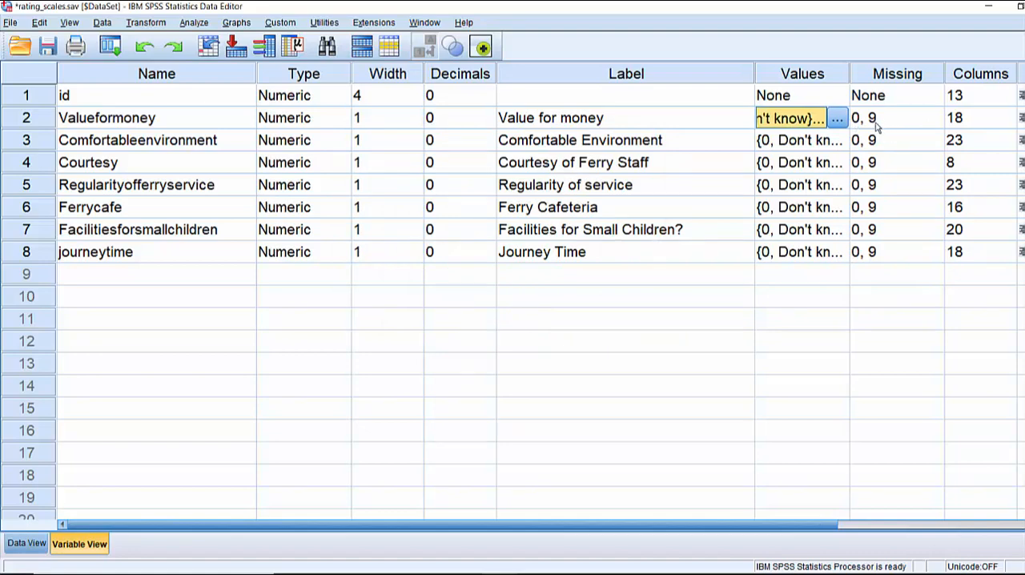
Run descriptive statistics on the Valueformoney variable and return to the data editor
right_click(69, 118)
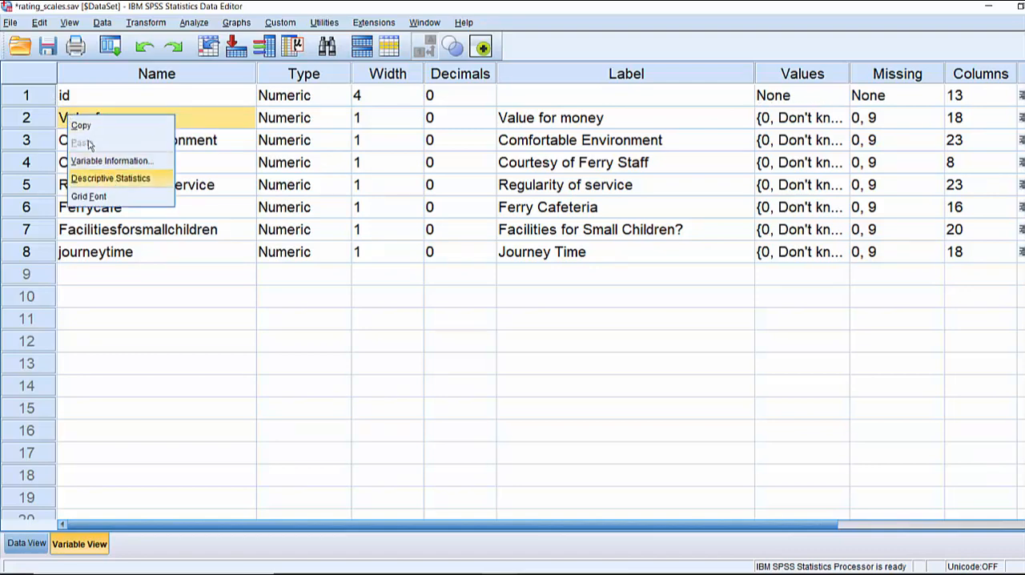
key(Return)
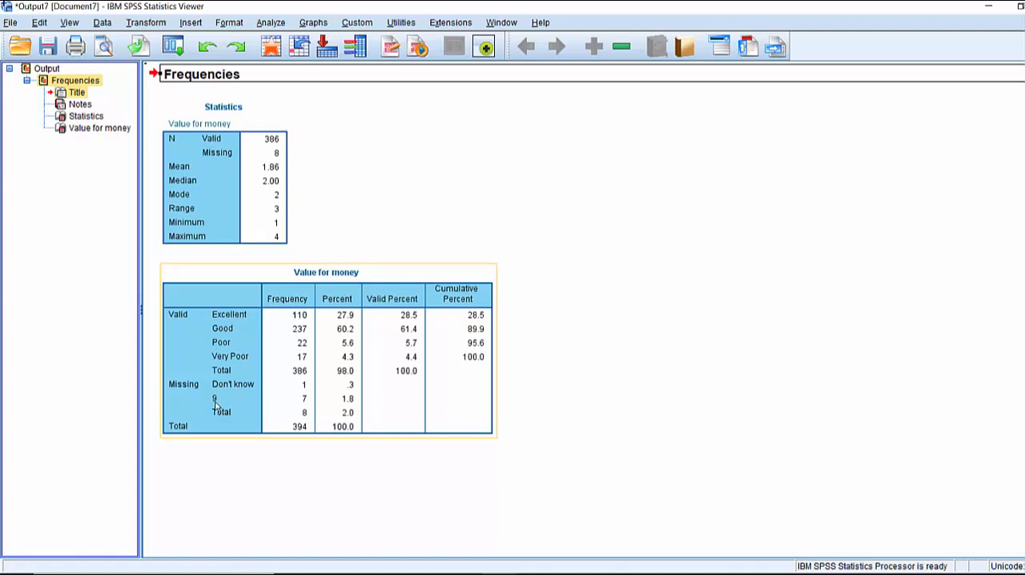
click(289, 85)
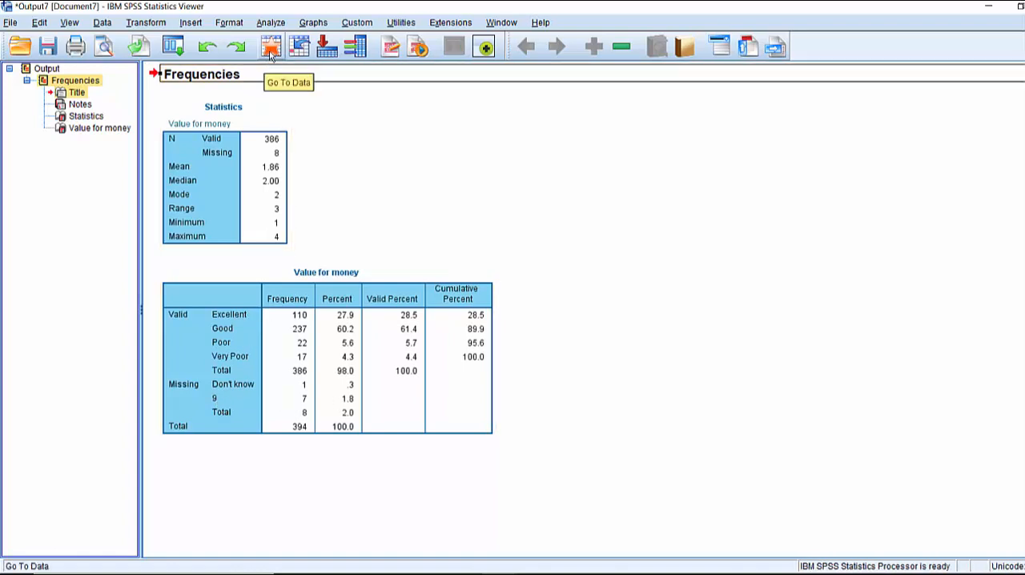
click(270, 50)
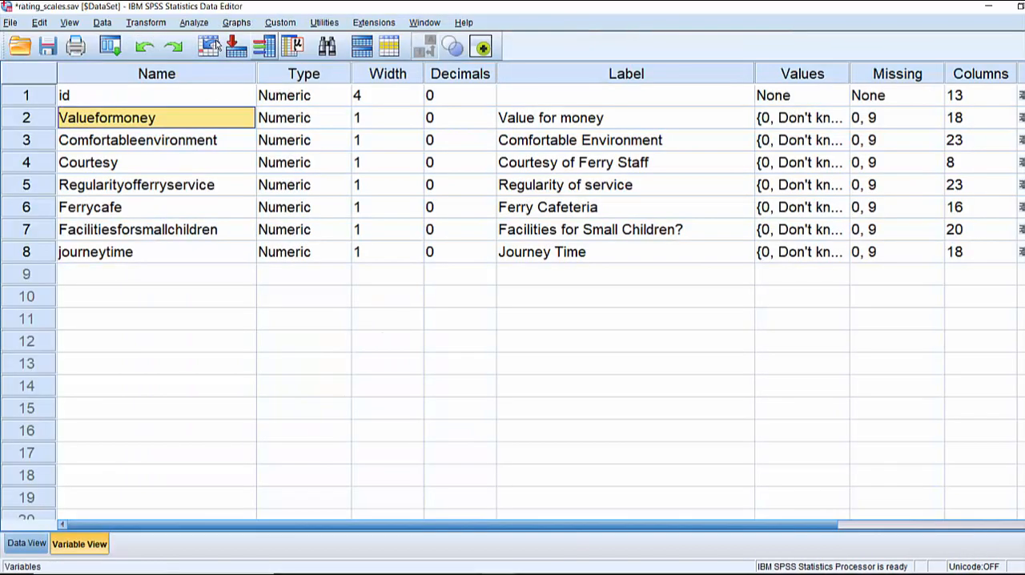
Compute a new variable valueformoney2 with the numeric expression 5 - Valueformoney
click(132, 24)
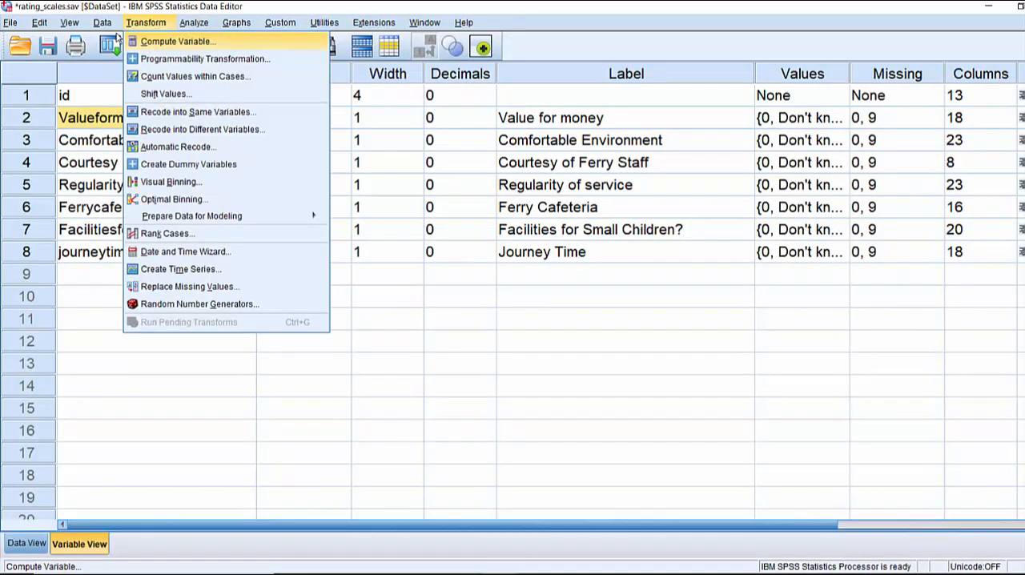
click(146, 41)
drag(315, 14, 318, 69)
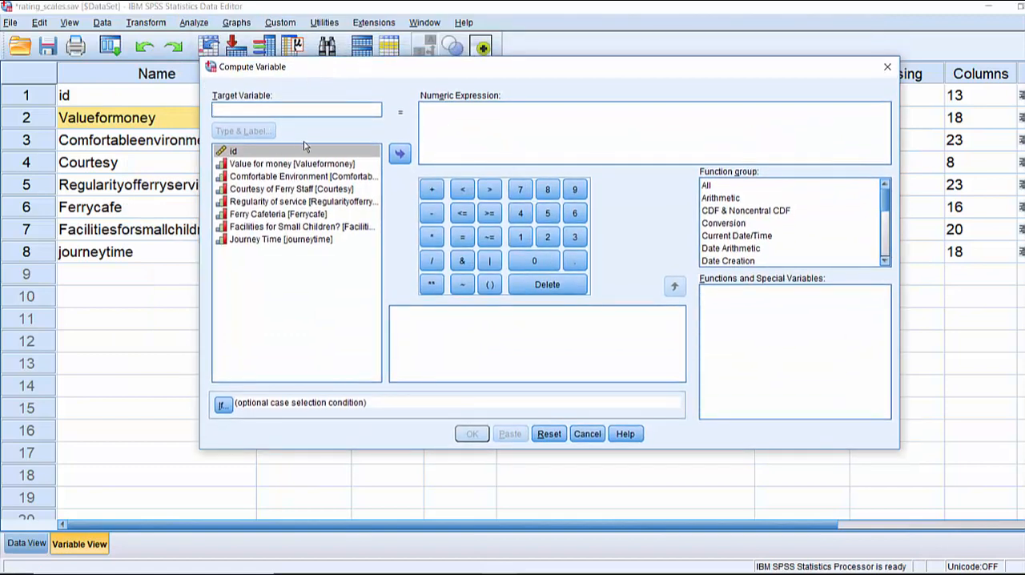
text(valueformoney2)
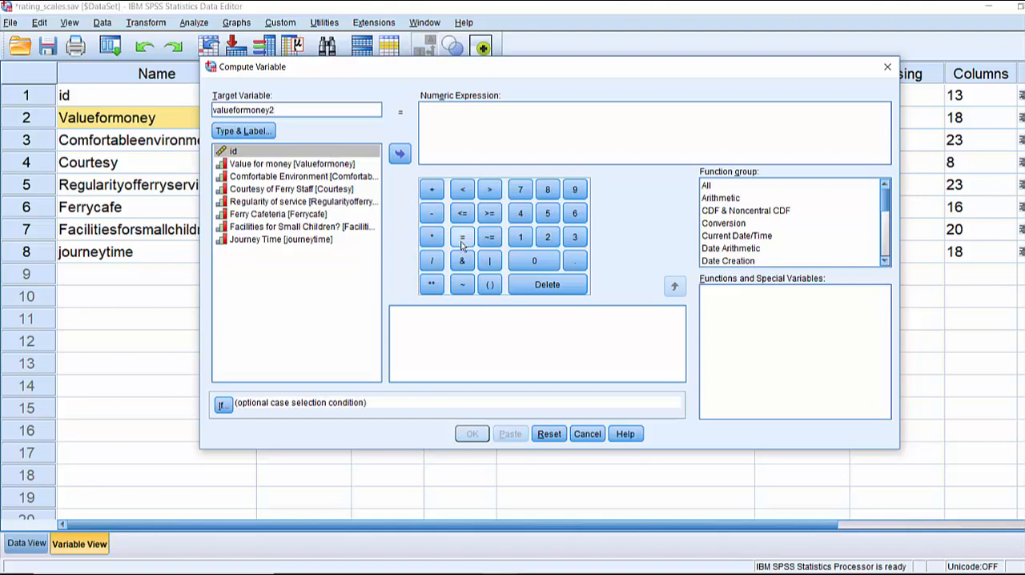
click(548, 213)
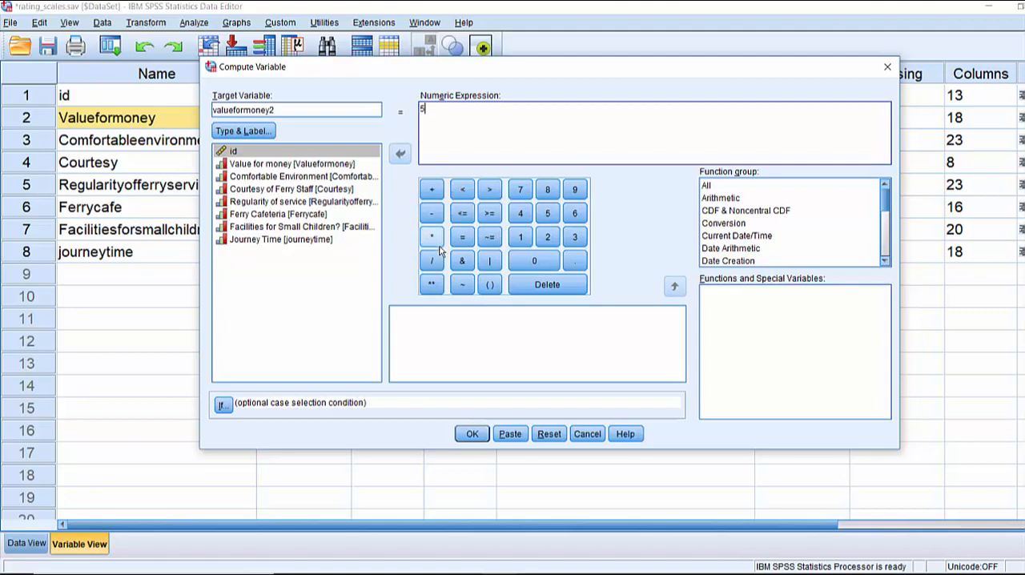
click(264, 163)
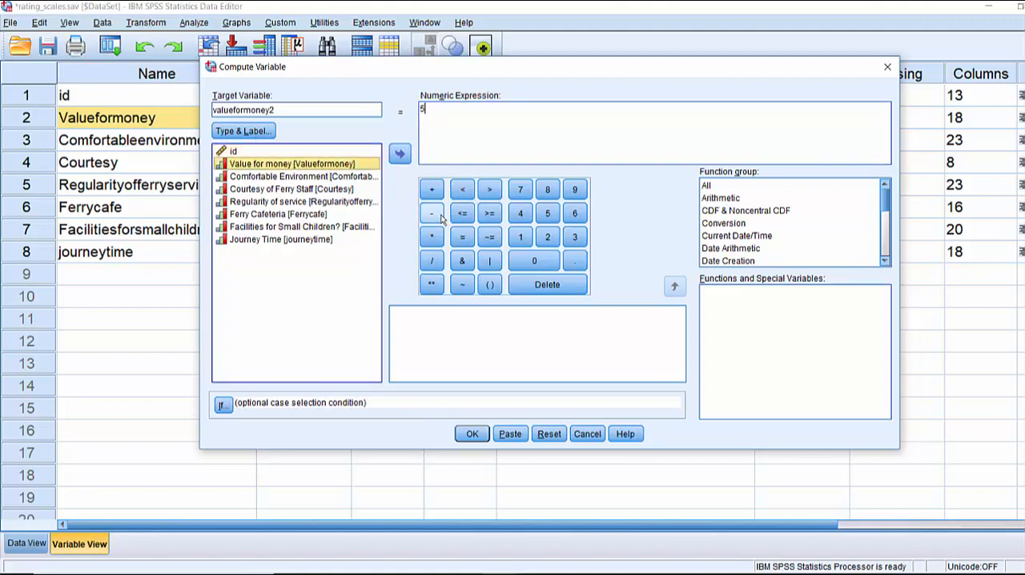
click(439, 216)
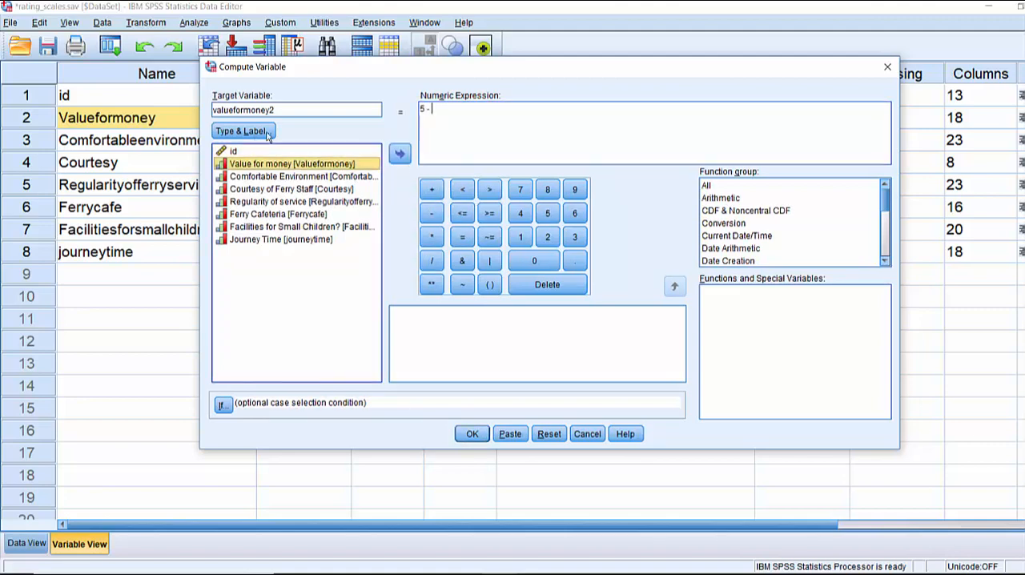
double_click(268, 163)
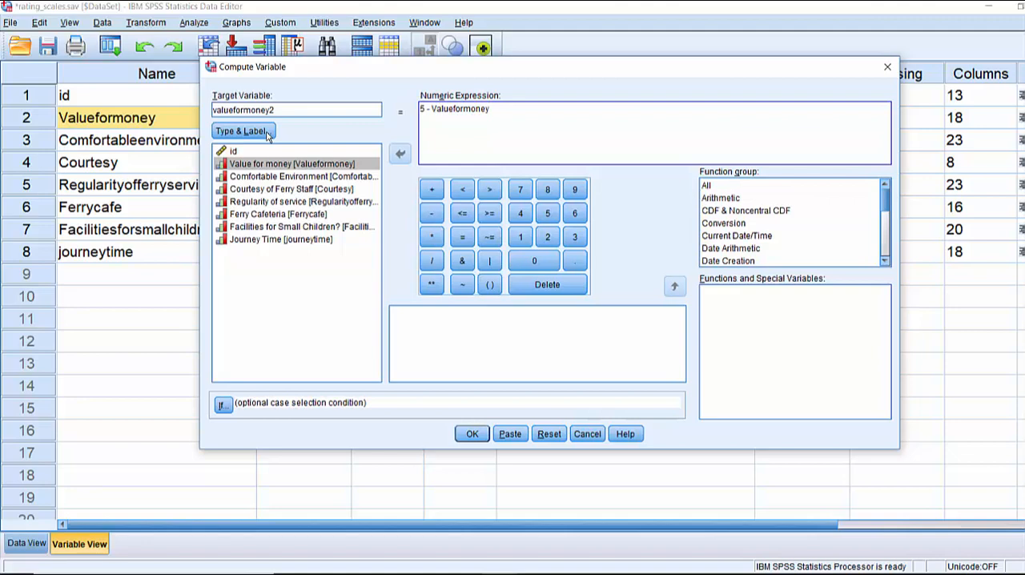
click(472, 434)
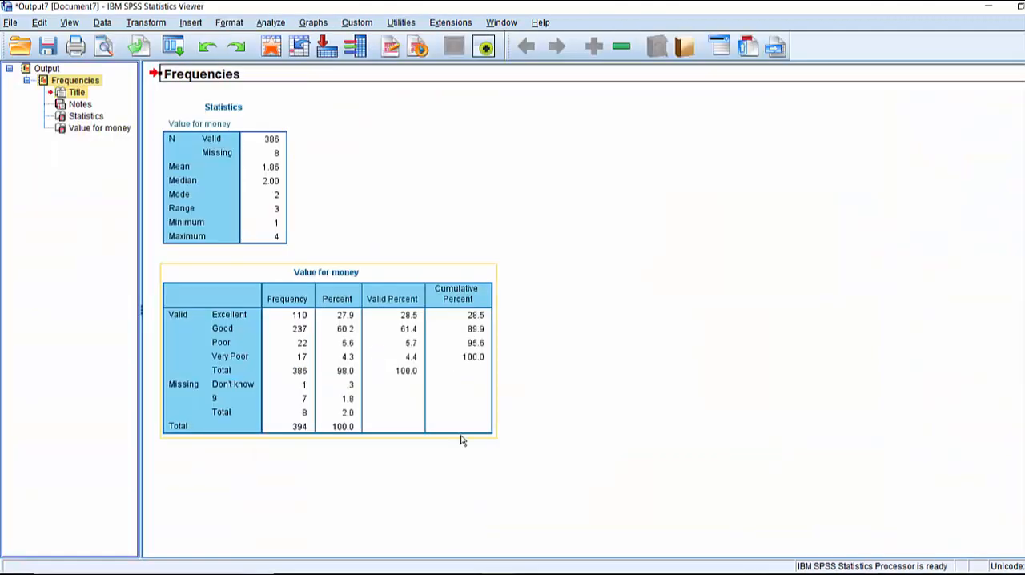
Run descriptive statistics on the valueformoney2 column in the data and return to the data editor
click(276, 48)
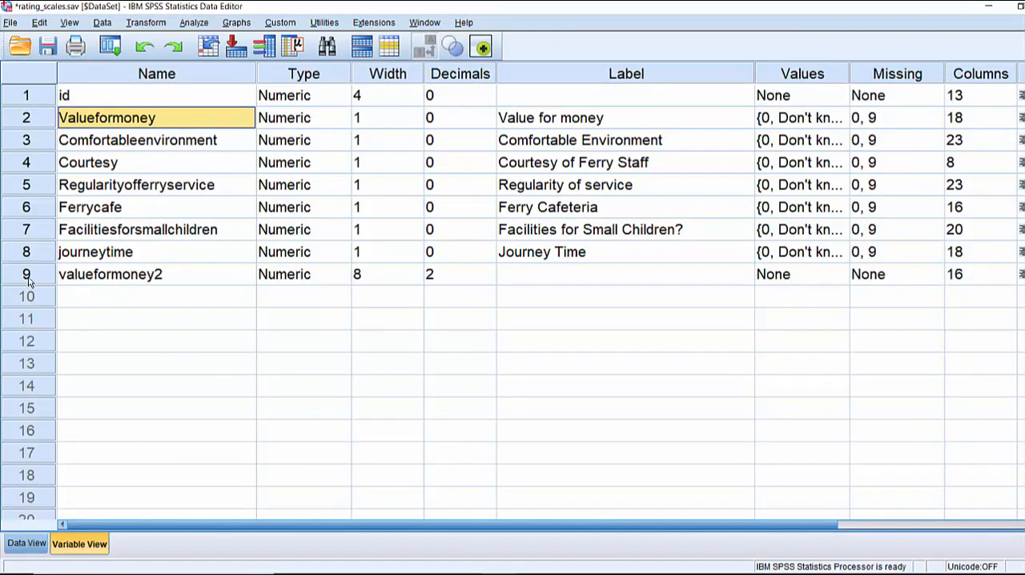
click(19, 543)
drag(153, 525, 412, 542)
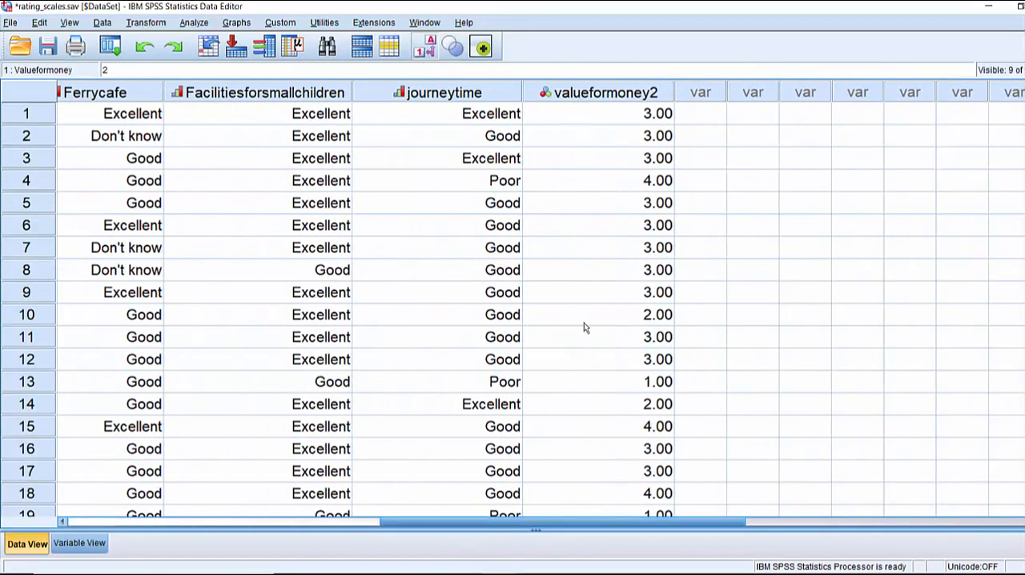
right_click(570, 121)
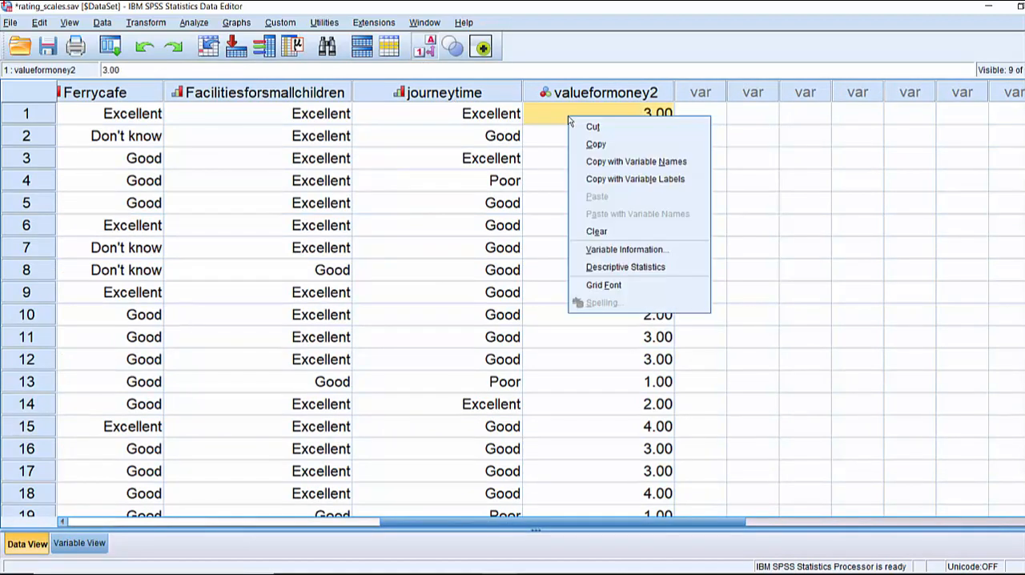
click(610, 269)
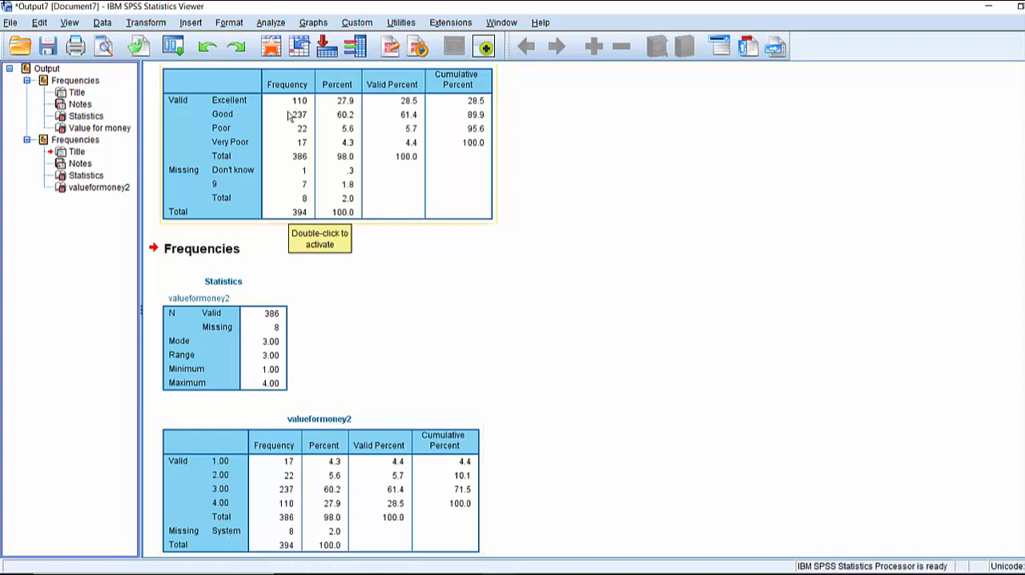
click(271, 46)
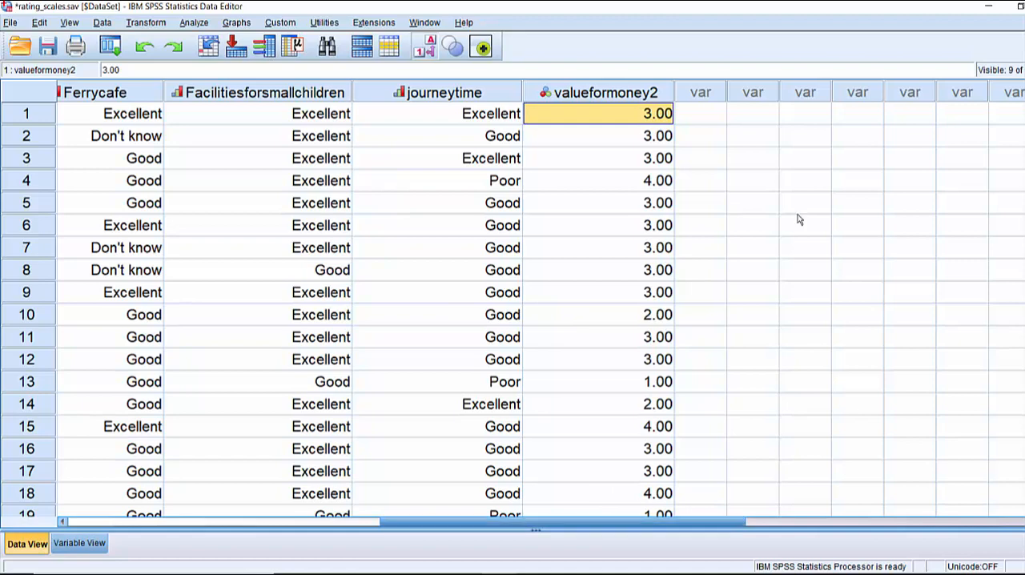
Open the variable definition of valueformoney2 and set its decimals to 0
scroll(798, 219, down, 20)
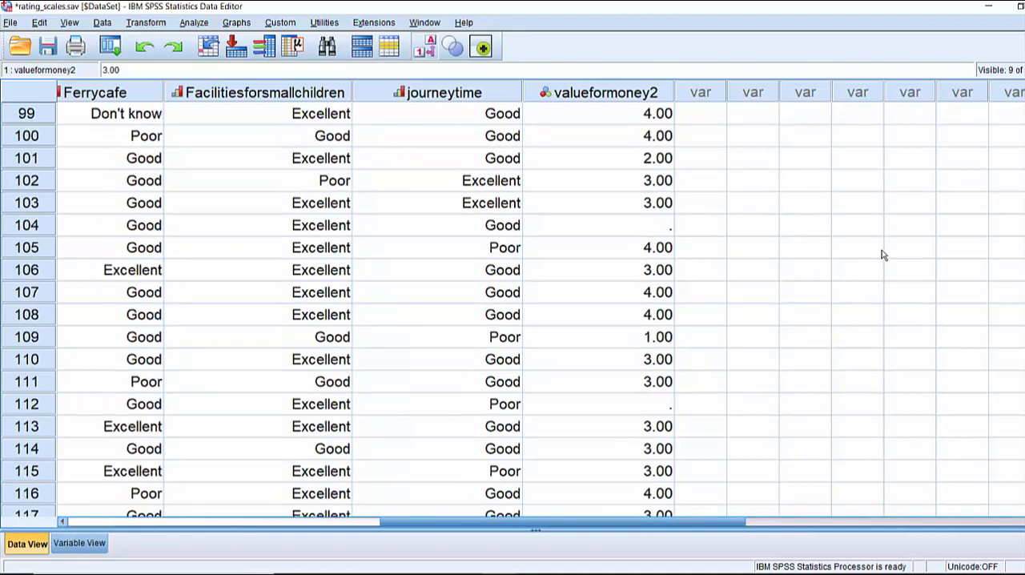
scroll(882, 255, up, 20)
scroll(882, 254, up, 9)
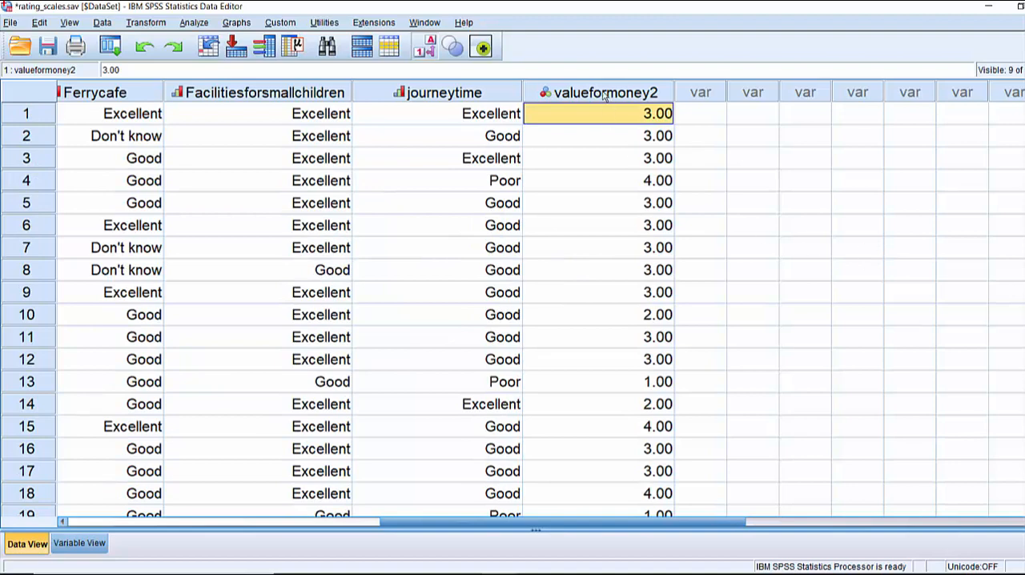
key(ctrl+t)
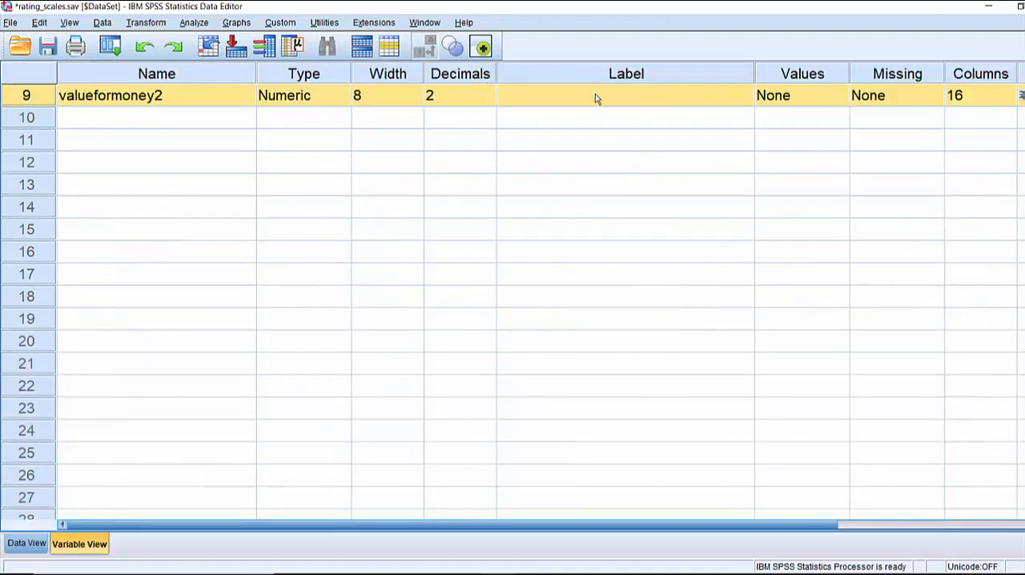
click(463, 99)
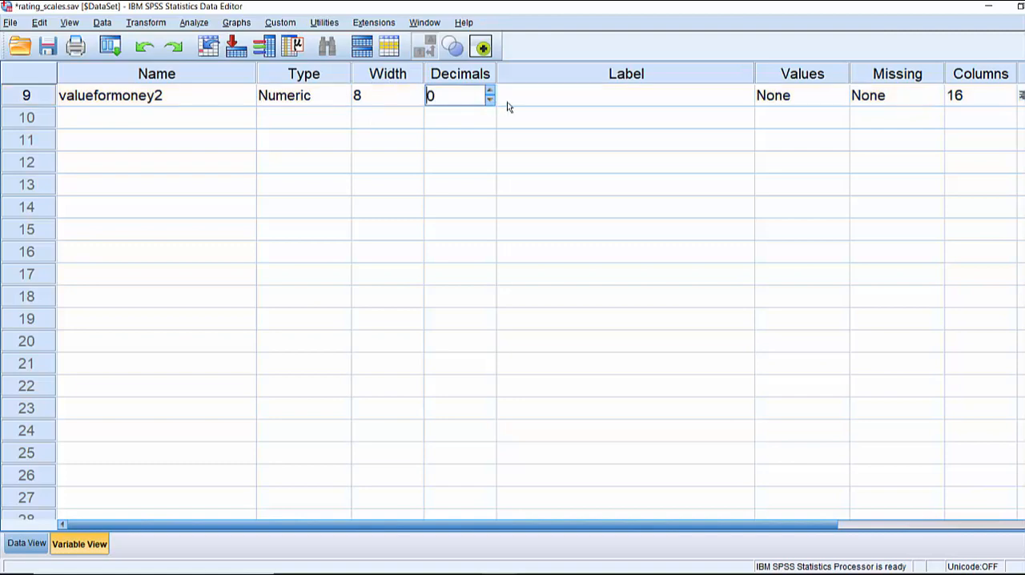
key(Tab)
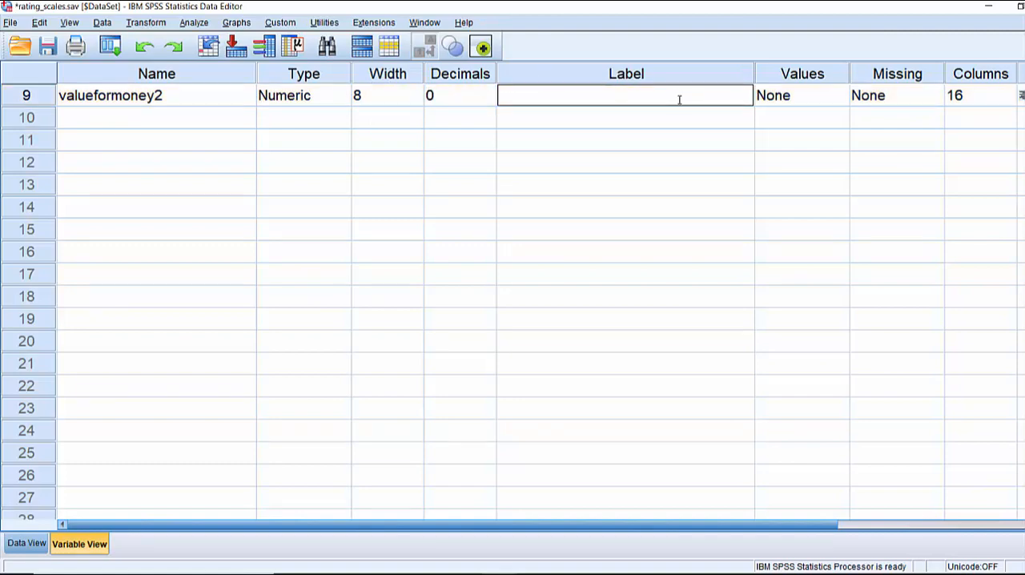
Copy the label "Value for money" from the Valueformoney variable into the label of valueformoney2
scroll(679, 99, up, 3)
click(503, 110)
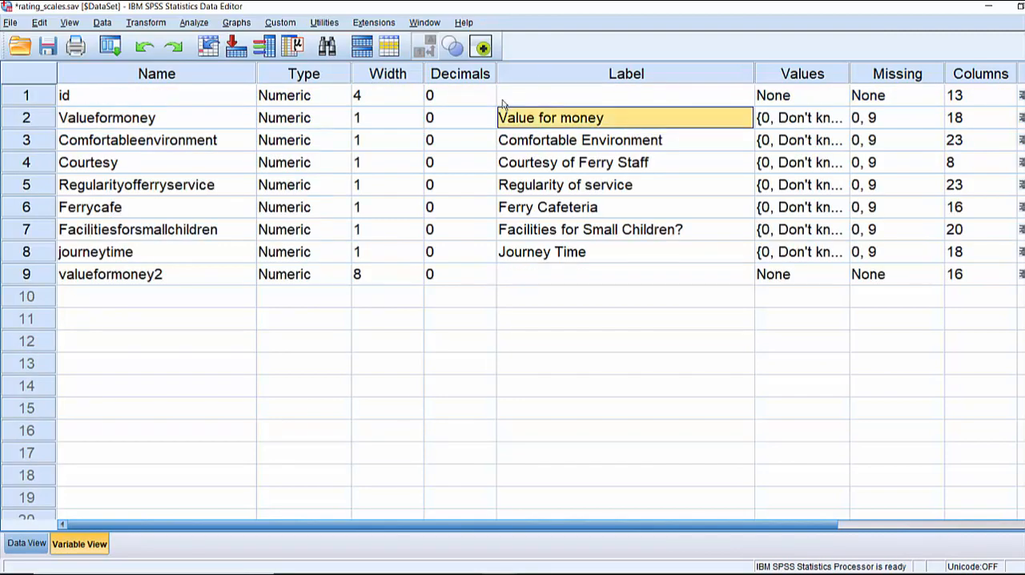
click(596, 281)
double_click(530, 120)
drag(575, 118, 469, 134)
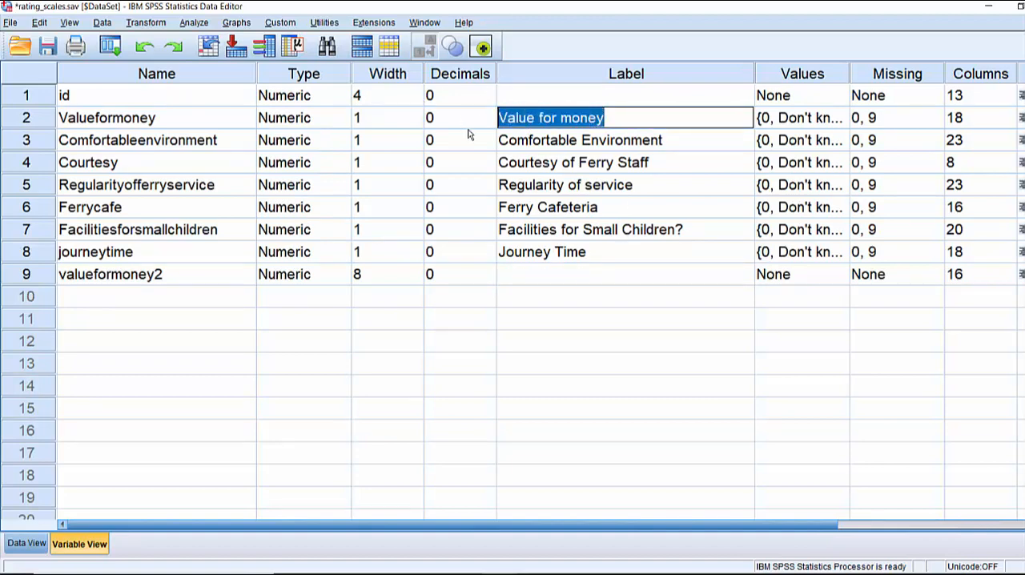
key(ctrl+c)
double_click(528, 279)
key(ctrl+v)
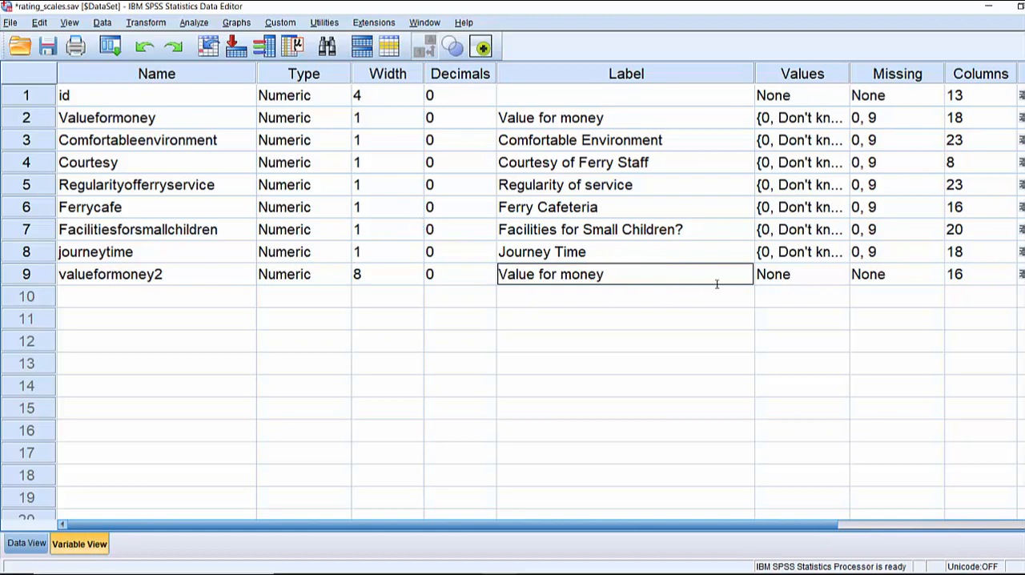
Define the value labels of valueformoney2 as 1 = Very Poor, 2 = Poor, 3 = Good and 4 = Excellent
click(797, 288)
click(839, 275)
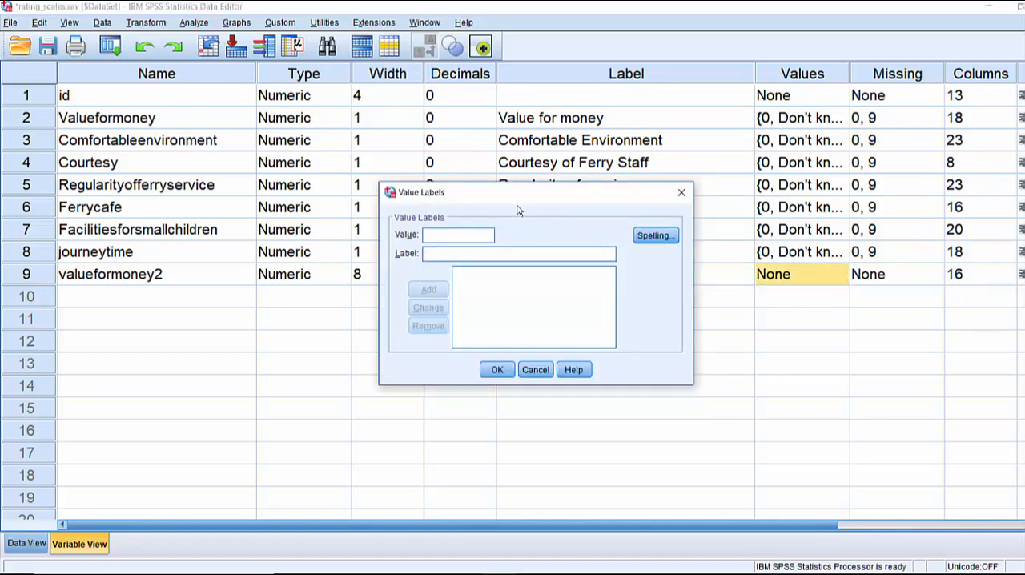
key(Tab)
text(Ver)
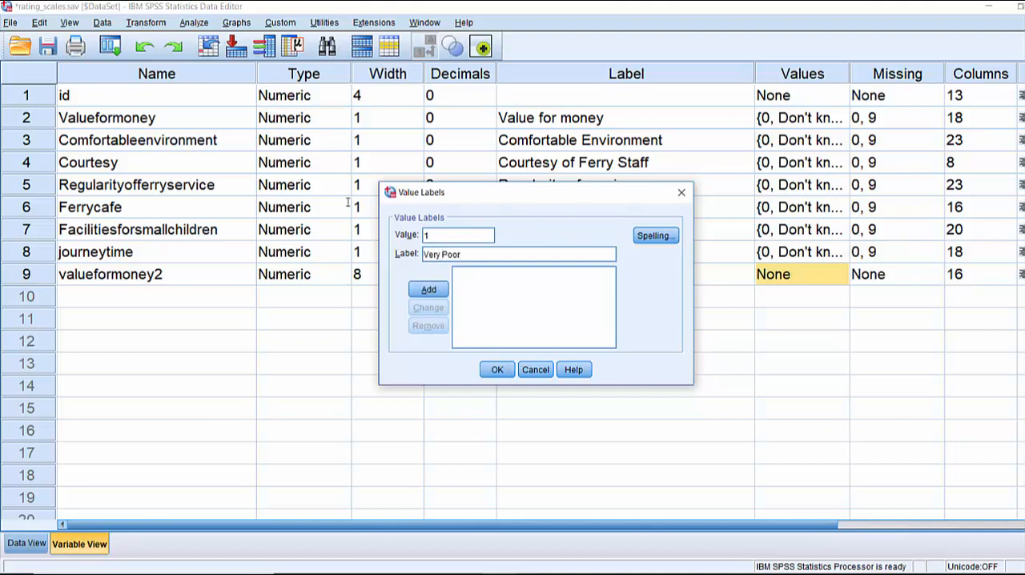
key(Return)
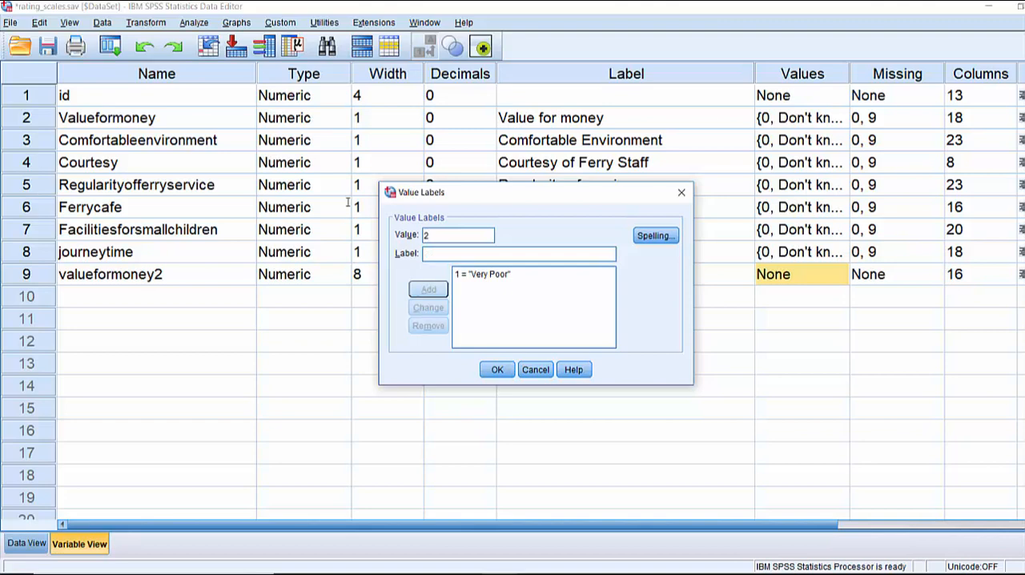
text(Poor)
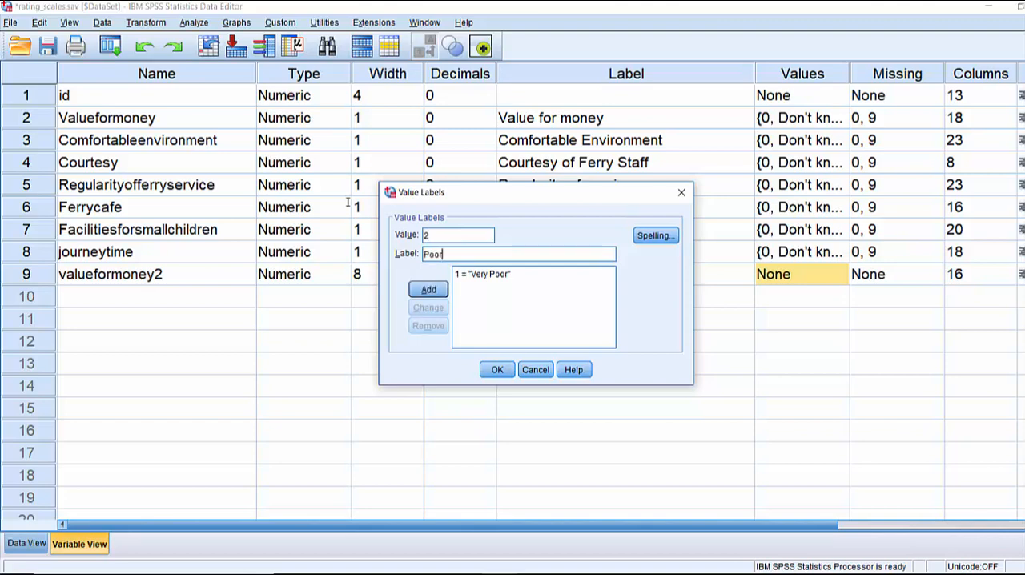
key(Return)
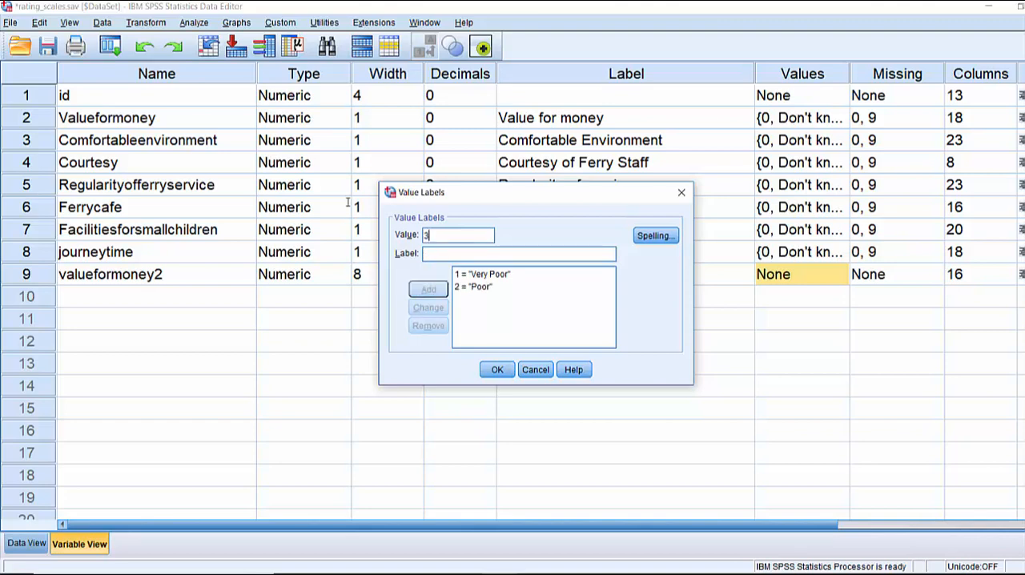
text(Good)
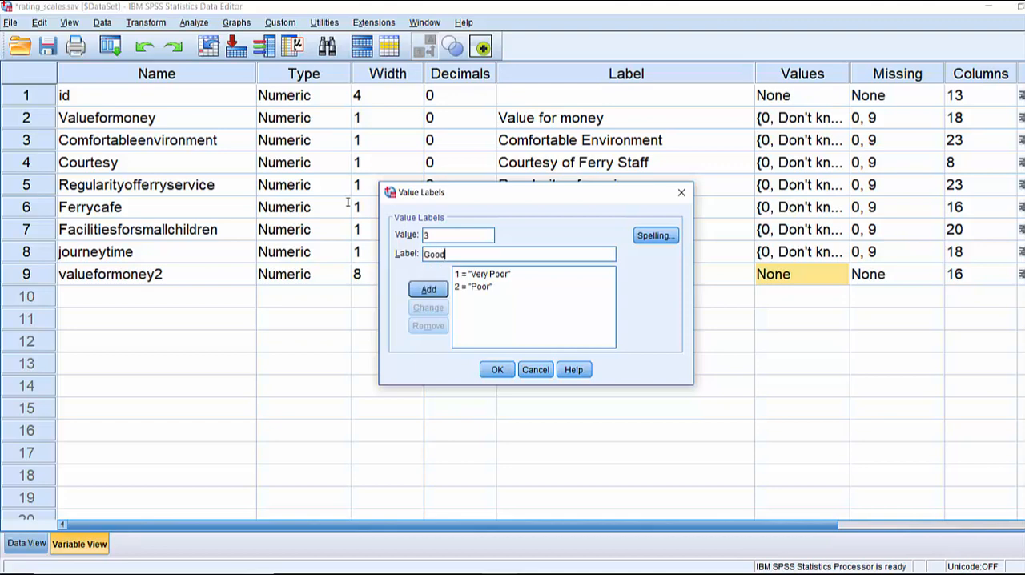
key(Return)
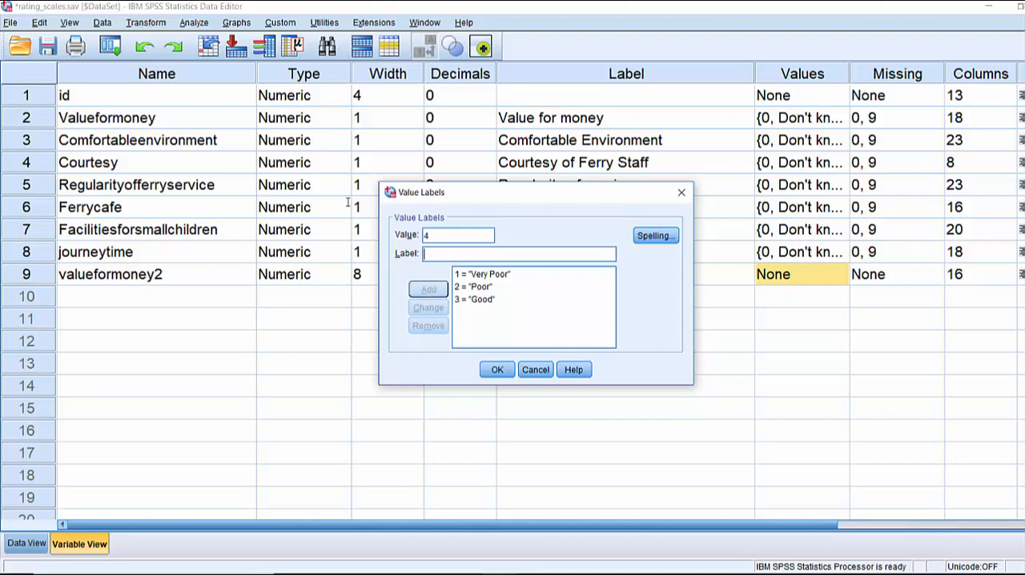
text(Excellent)
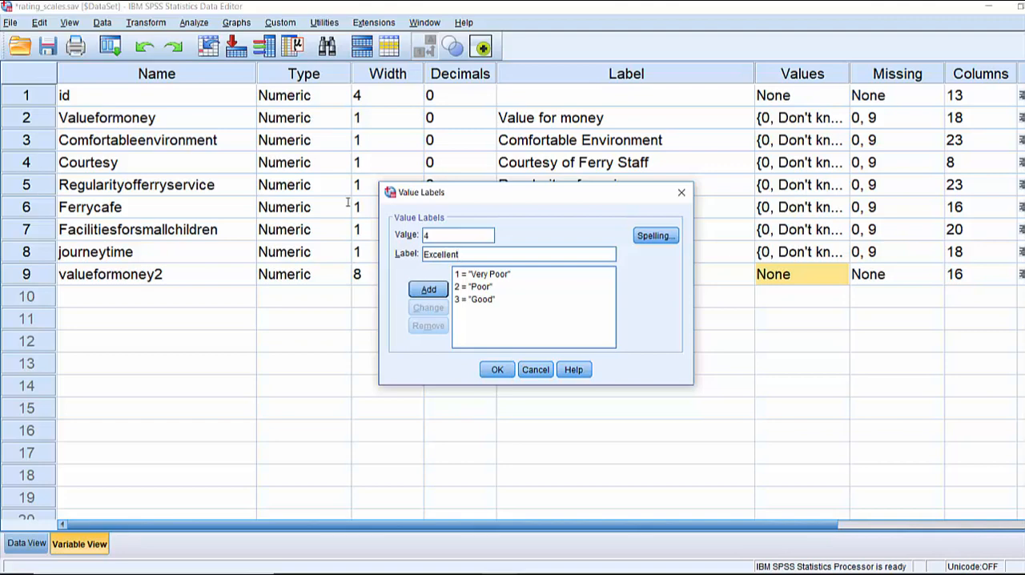
click(429, 290)
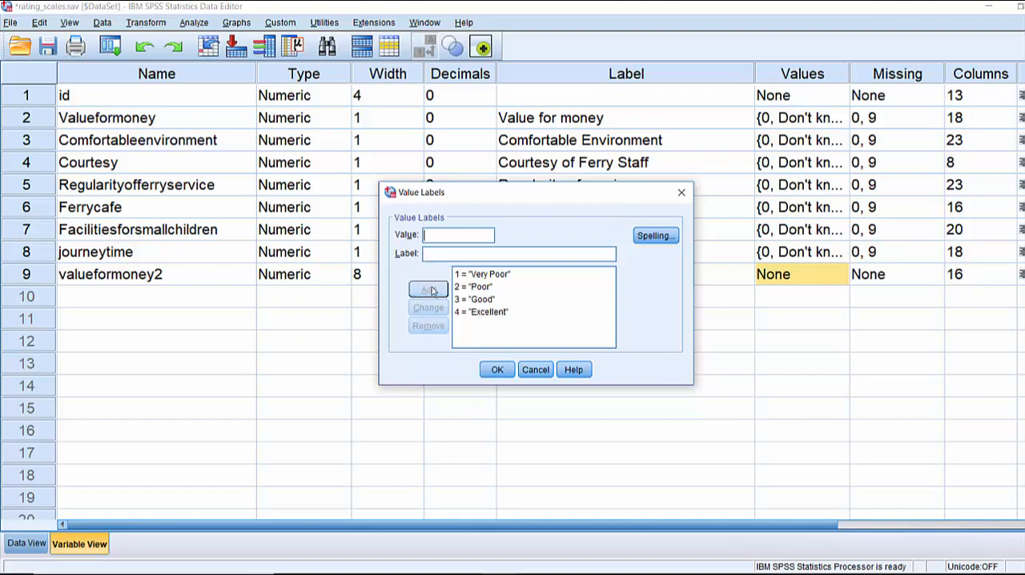
click(497, 369)
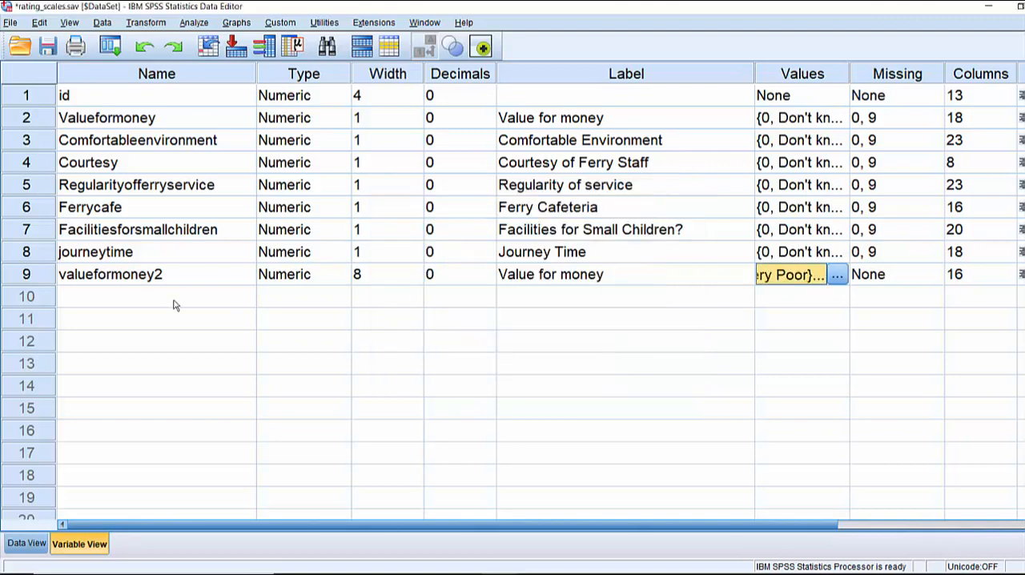
Run descriptive statistics on valueformoney2 from its variable definition row and return to the data editor
right_click(30, 274)
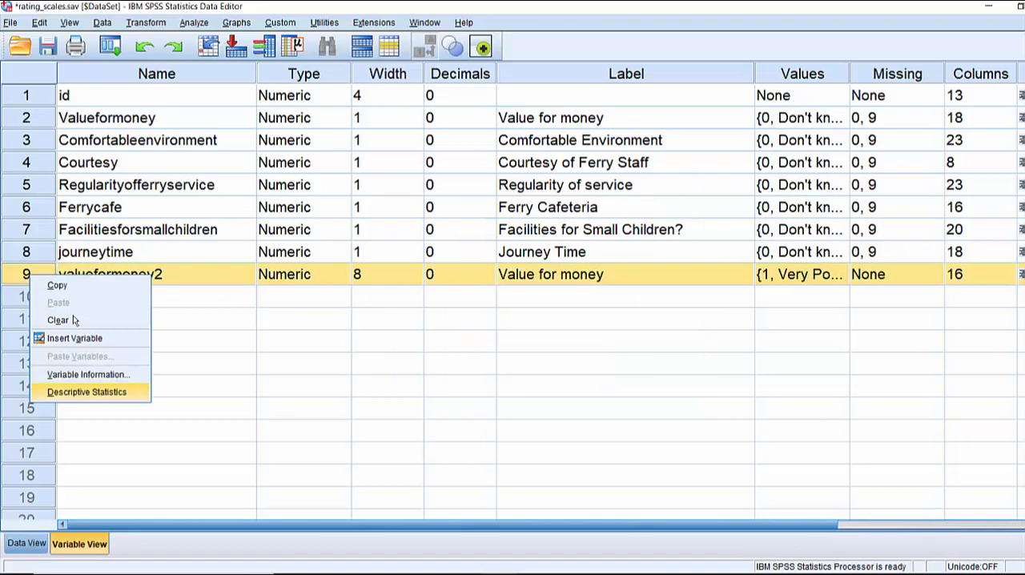
click(86, 392)
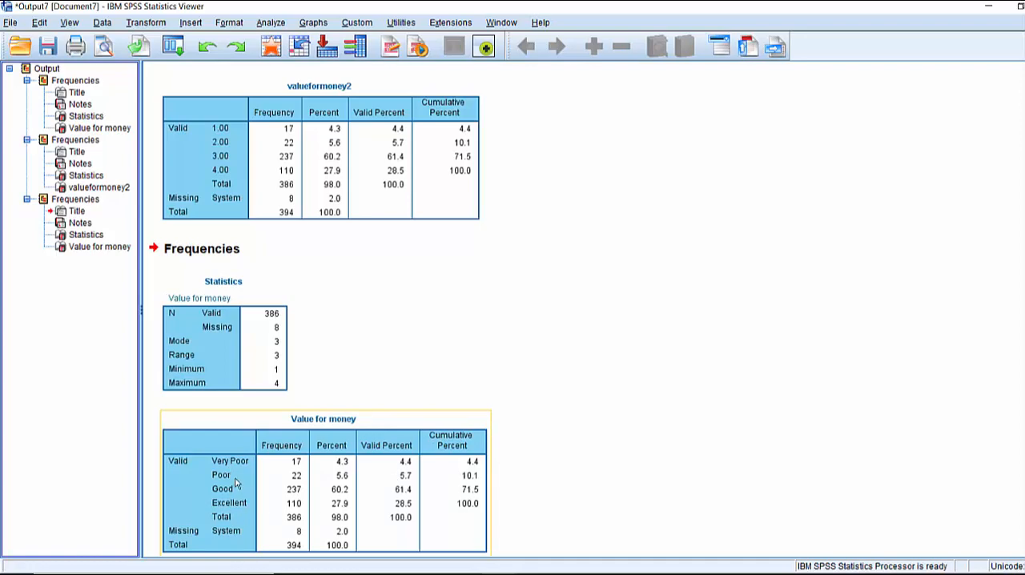
click(216, 41)
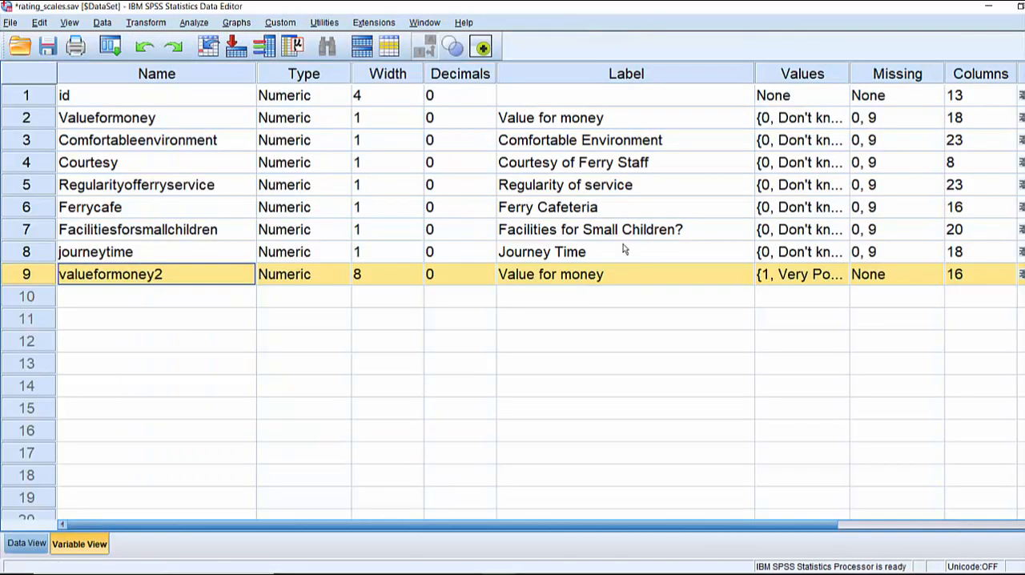
From the data view, paste the existing Compute Variable command valueformoney2 = 5 - Valueformoney into a syntax file, accepting the change to the existing variable
click(27, 543)
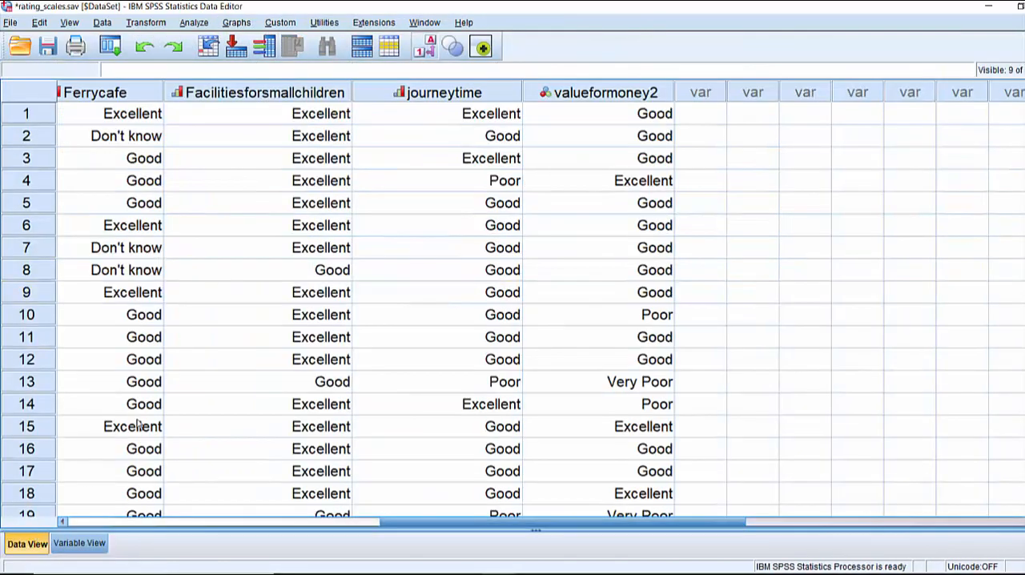
drag(411, 522, 88, 547)
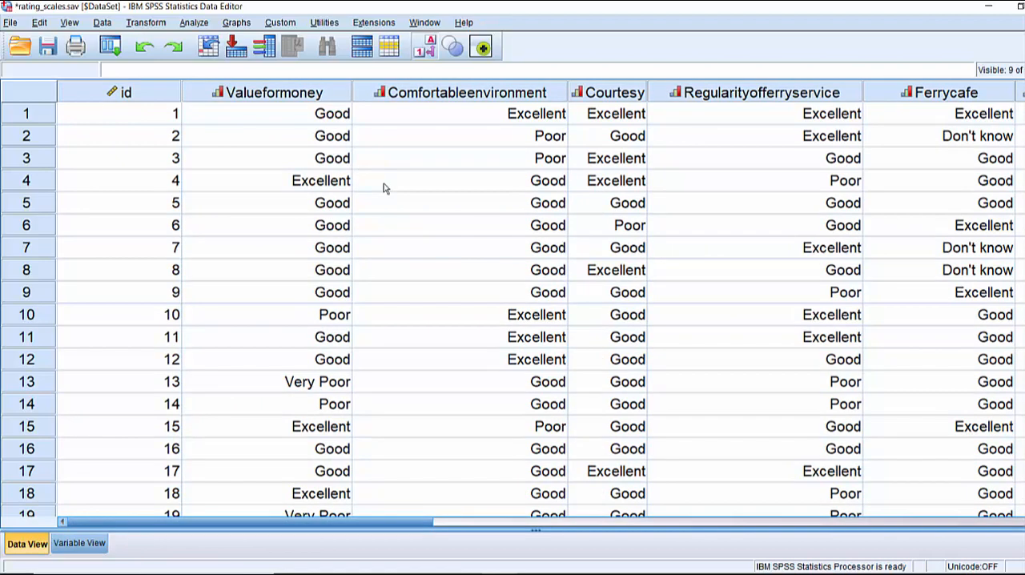
click(146, 23)
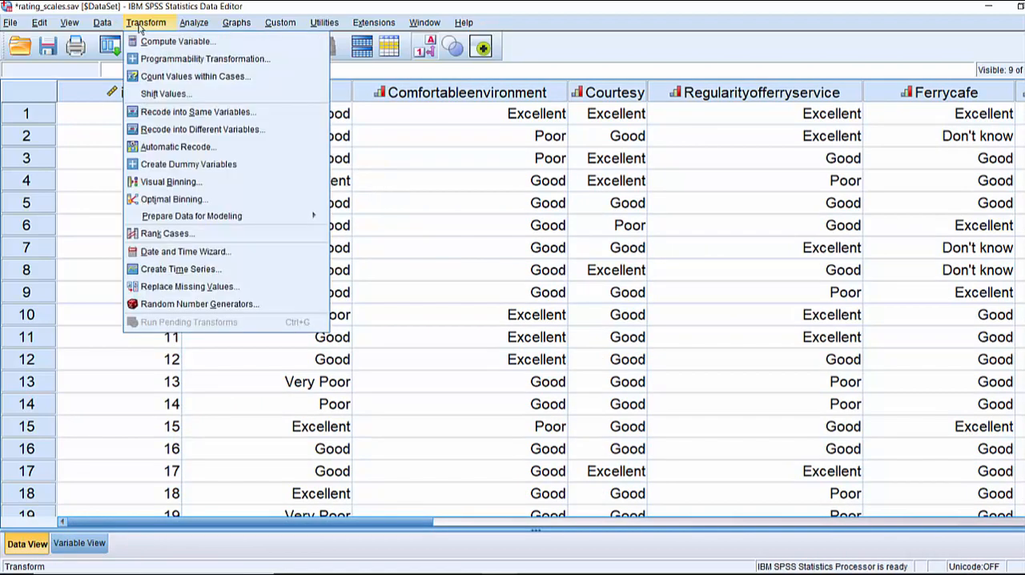
click(148, 40)
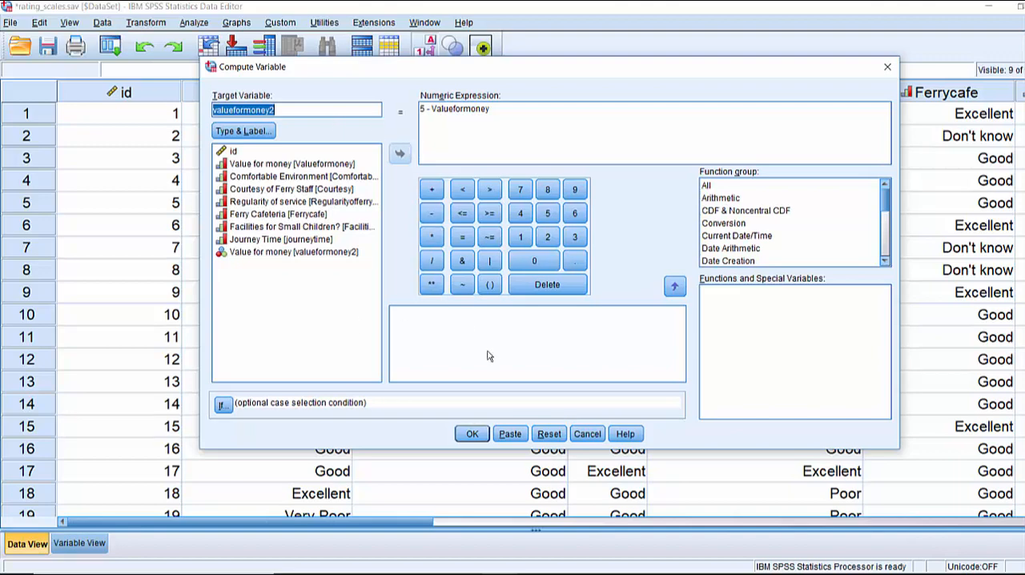
click(512, 434)
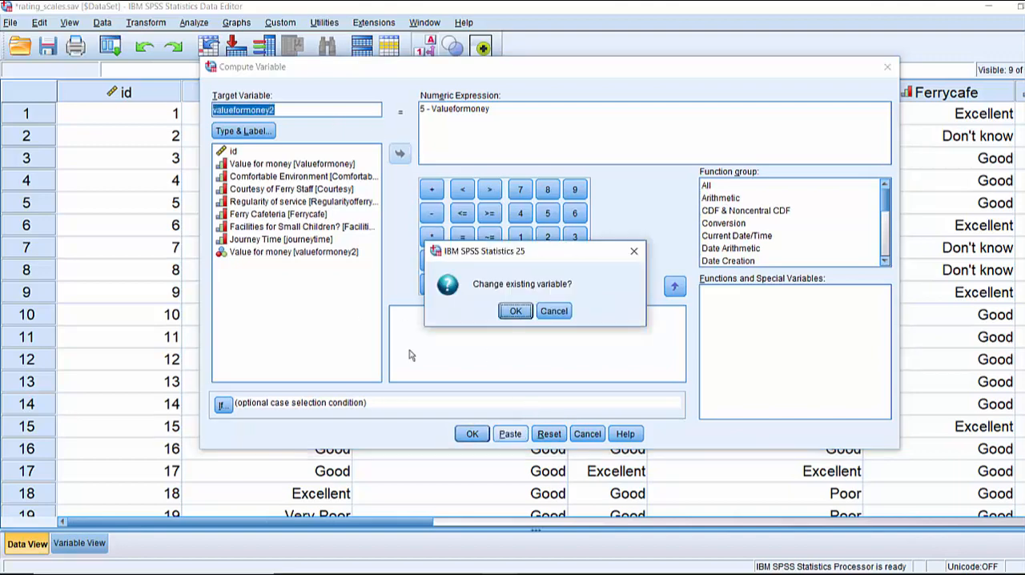
click(516, 310)
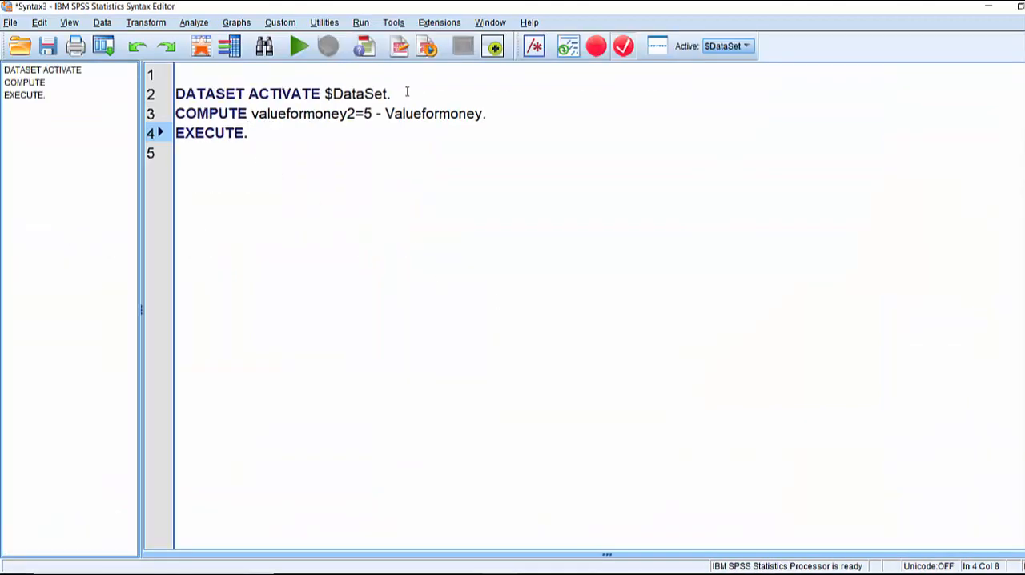
Delete the DATASET ACTIVATE command from the syntax and return to the data editor
drag(407, 94, 167, 100)
key(Delete)
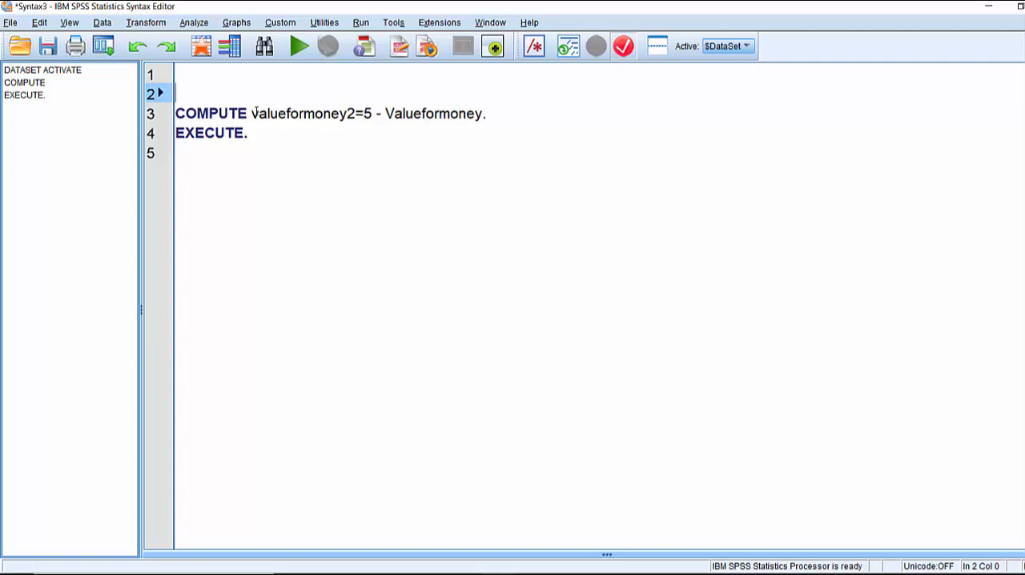
click(200, 48)
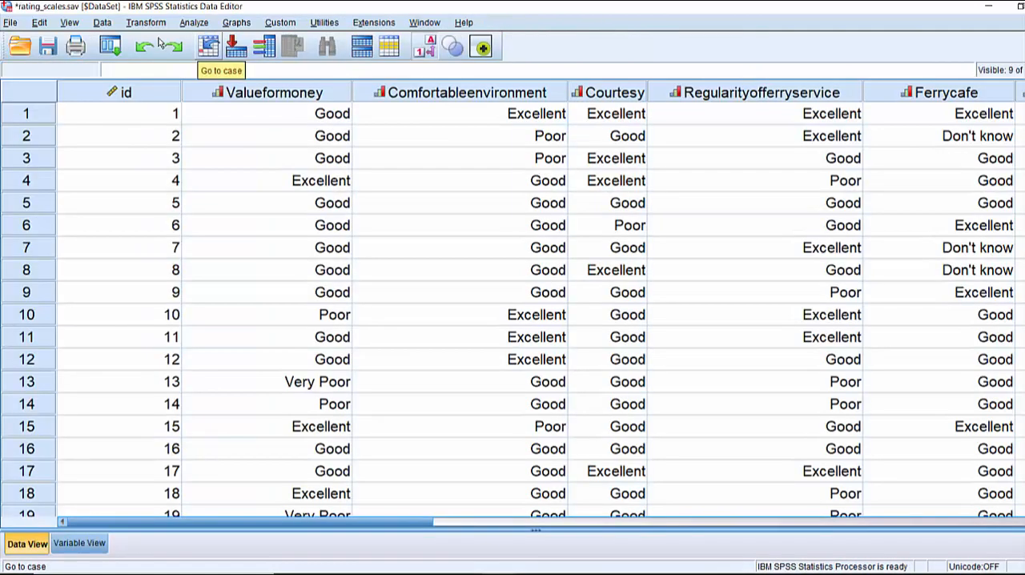
Set up Recode into Same Variables with the seven rating variables from Valueformoney through journeytime
click(118, 22)
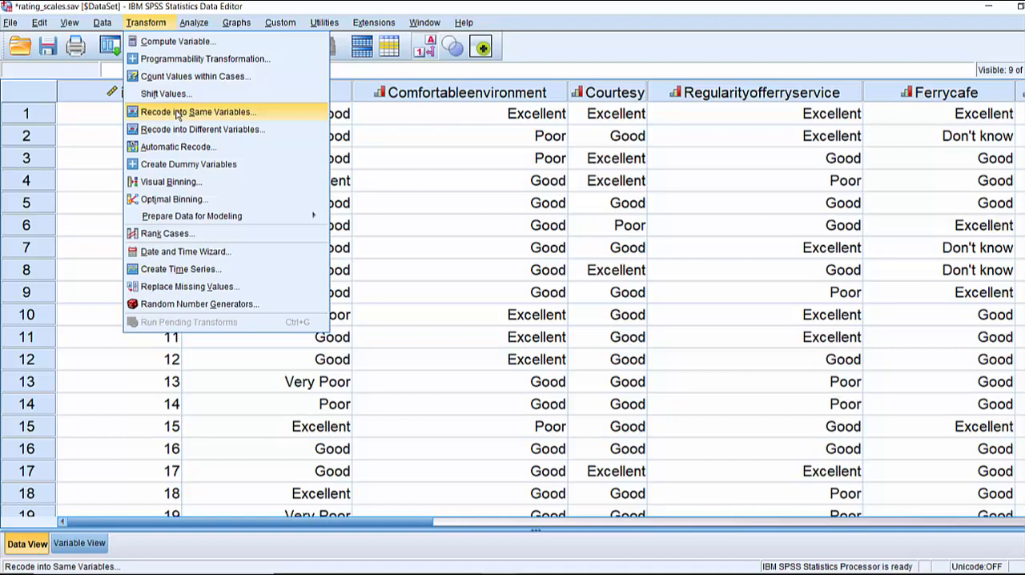
click(178, 115)
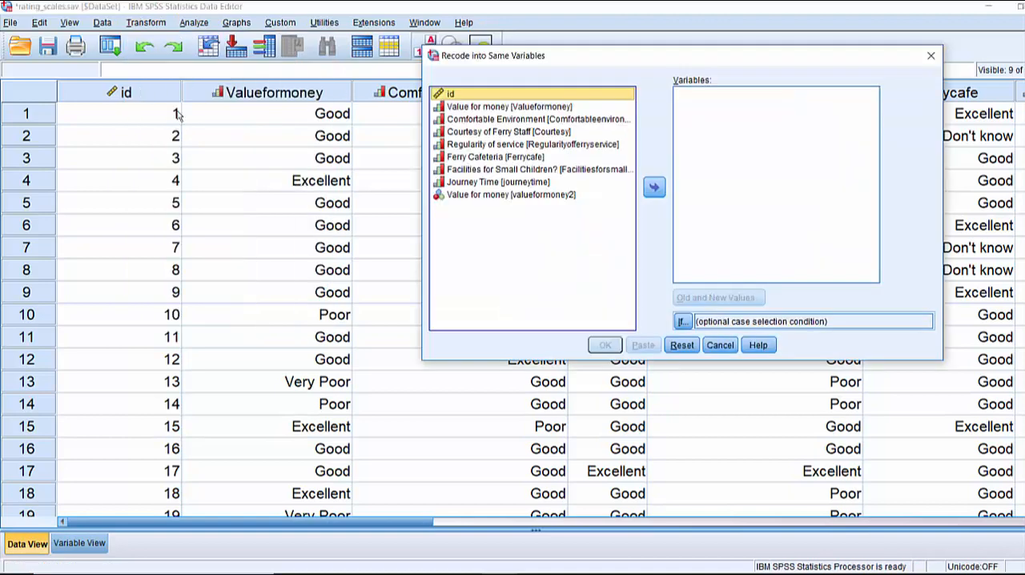
drag(517, 50, 390, 64)
key(Down)
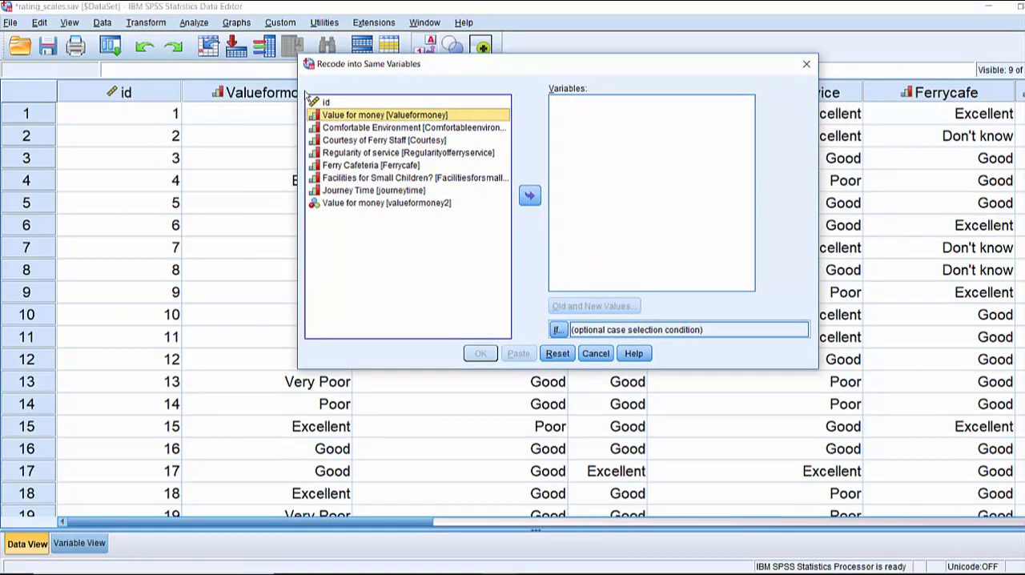
shift+click(382, 191)
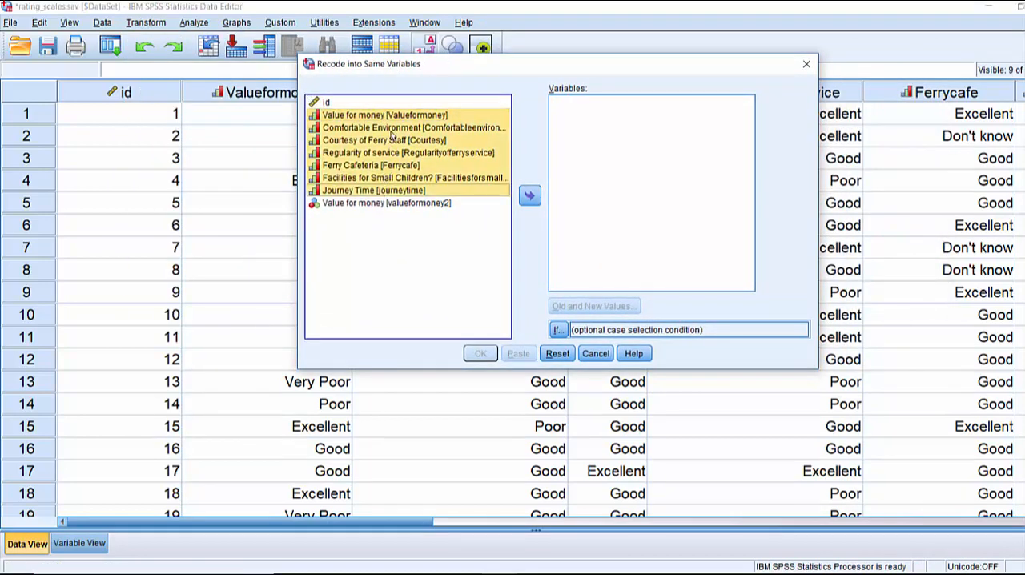
click(529, 197)
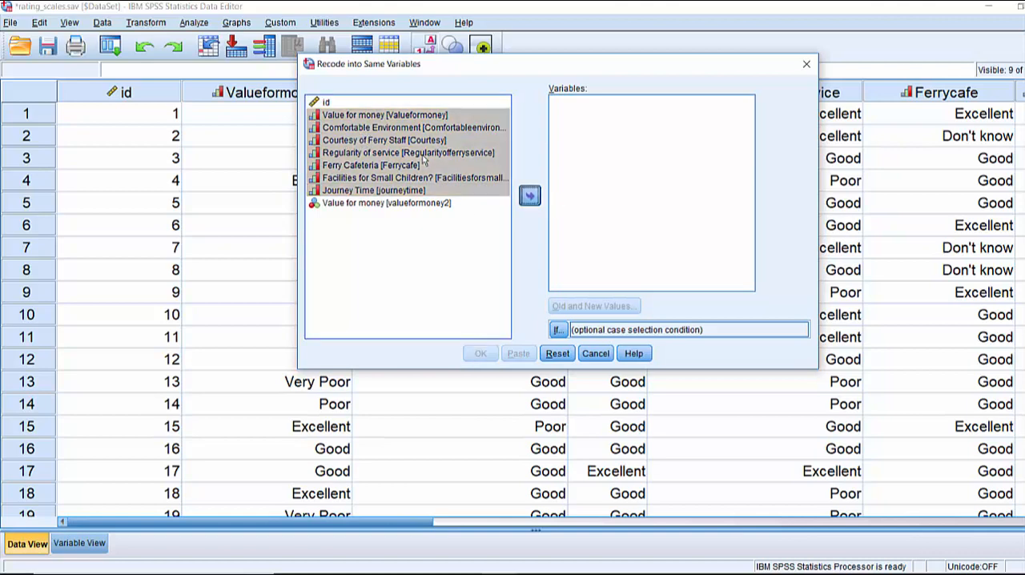
Add the old-to-new value recodes 4 to 1 and 3 to 2 for the selected rating variables
click(567, 303)
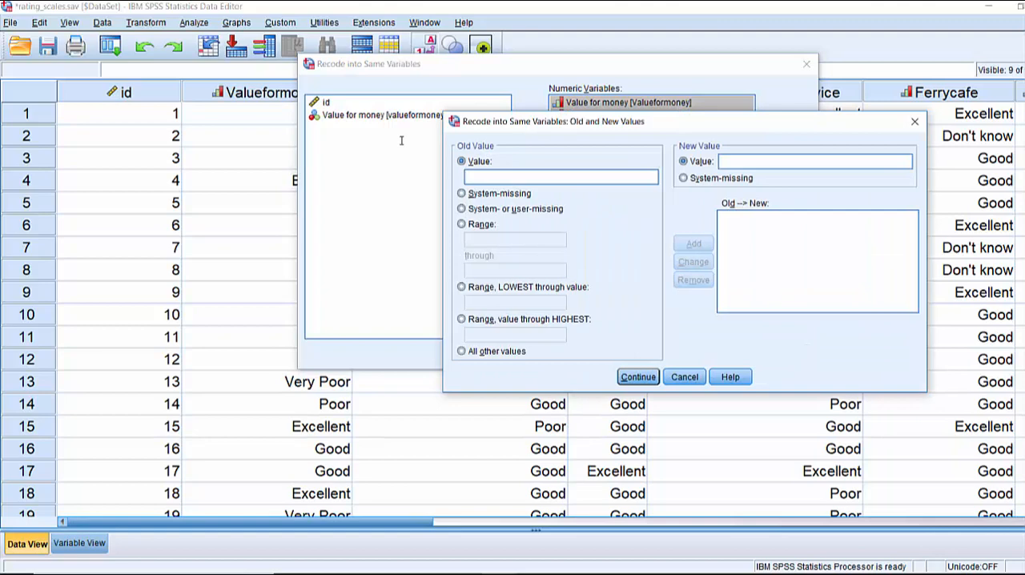
key(Tab)
text(1)
click(692, 242)
text(3)
key(Tab)
text(2)
click(694, 242)
Add the recodes 2 to 3 and 1 to 4 to the old and new values
text(2)
key(Tab)
text(3)
key(alt+a)
text(1)
click(749, 164)
text(4)
click(693, 244)
Add recodes that keep 0 as 0 and 9 as 9, and accept the old and new values
text(0)
click(729, 159)
text(0)
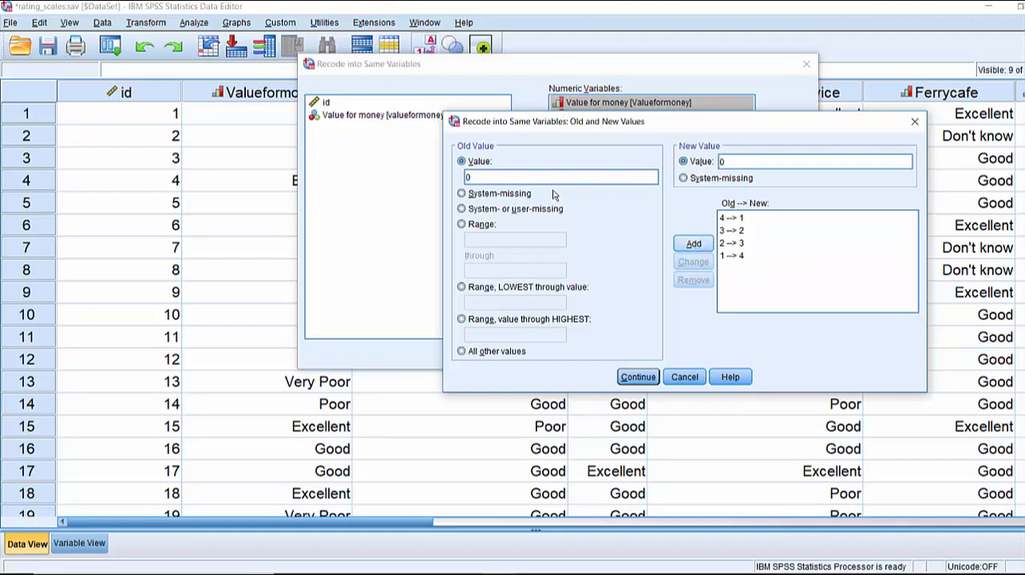
click(693, 243)
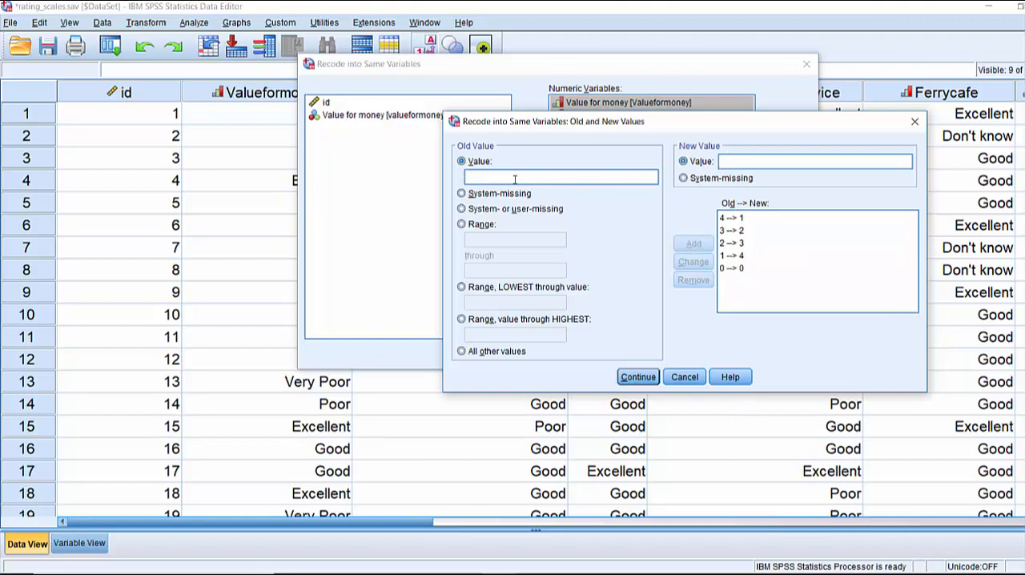
text(9)
click(751, 160)
text(9)
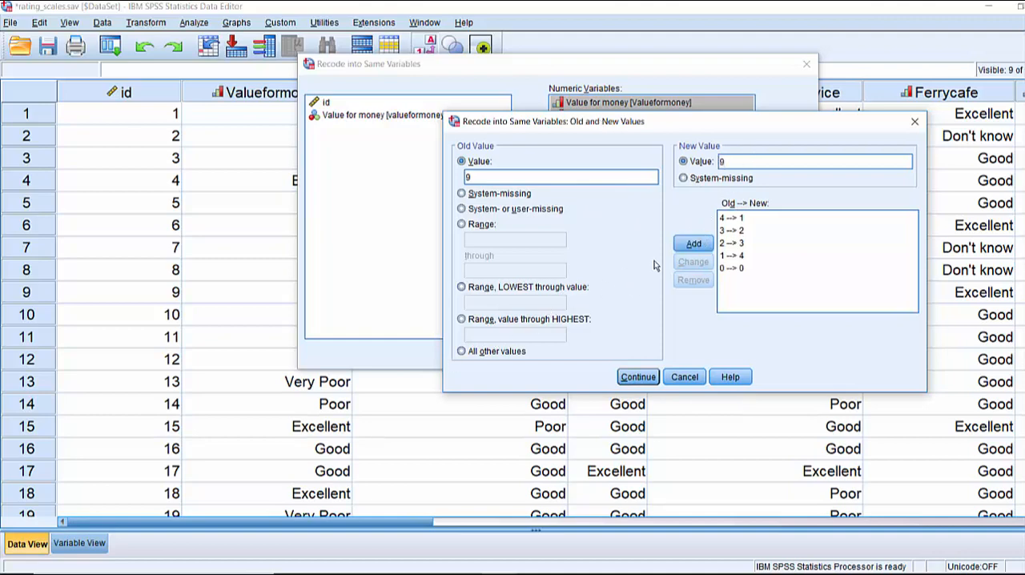
click(694, 244)
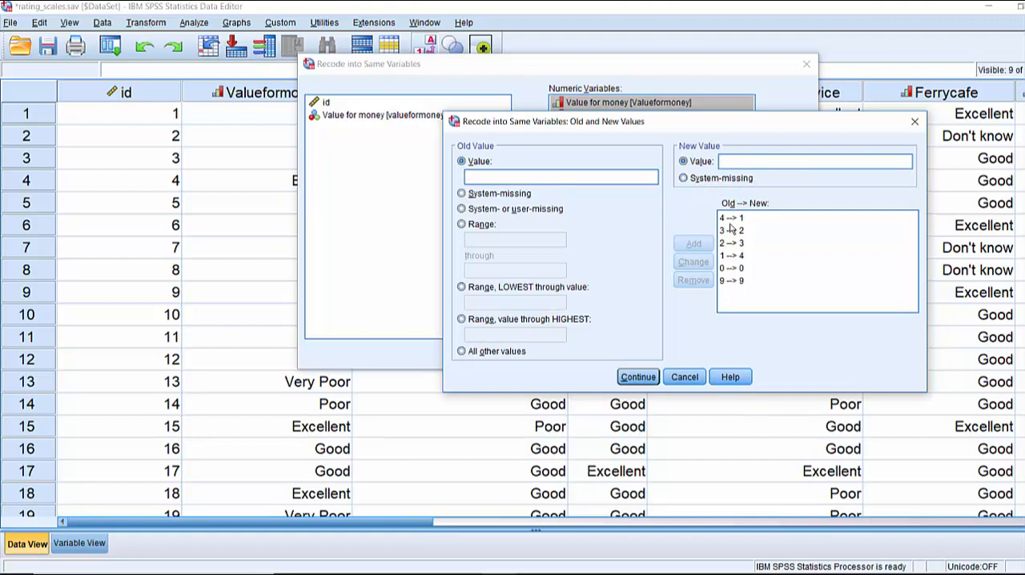
click(638, 377)
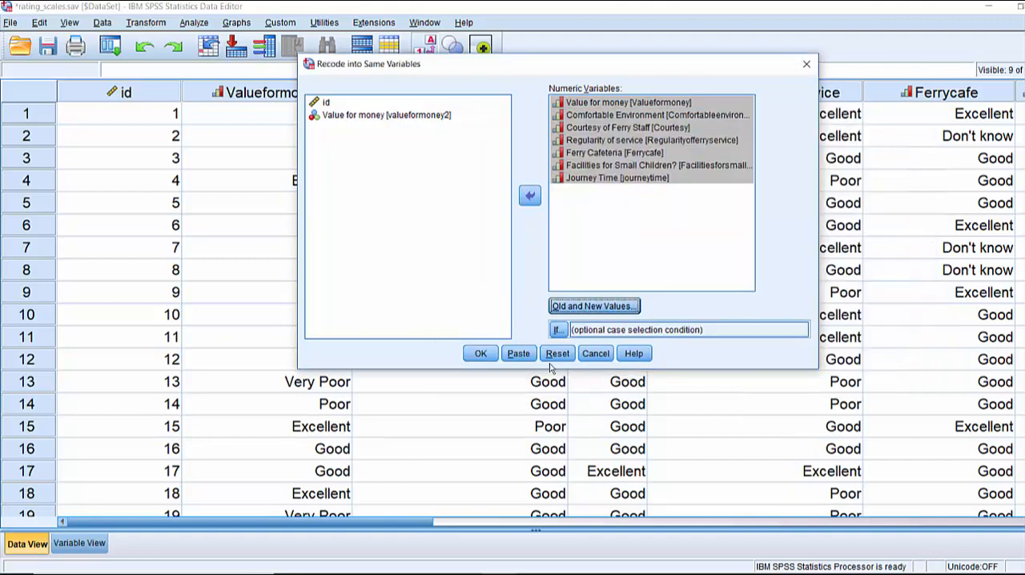
Run the recode on the seven rating variables and return to the variable definitions in the data editor
click(481, 354)
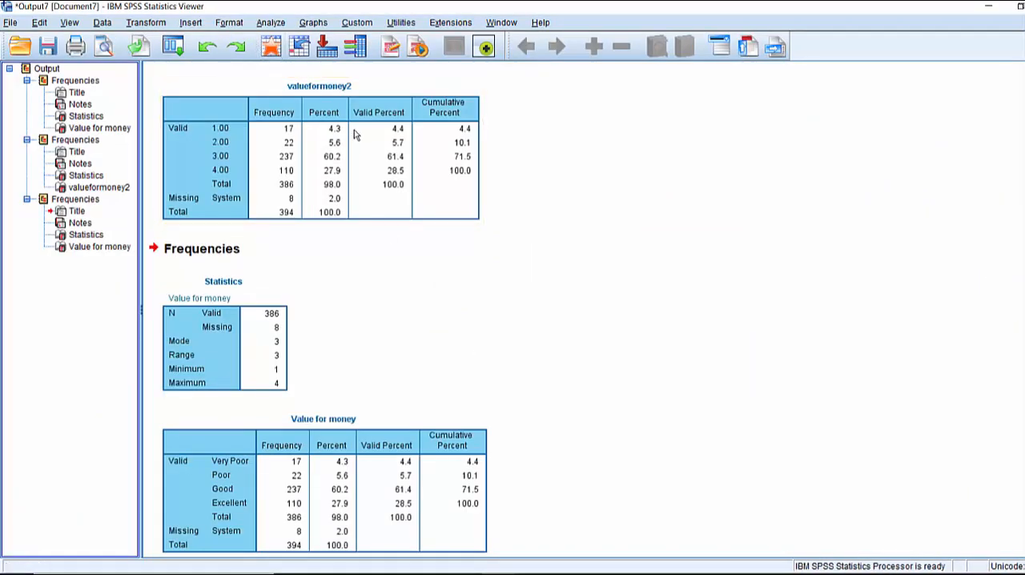
key(alt+Tab)
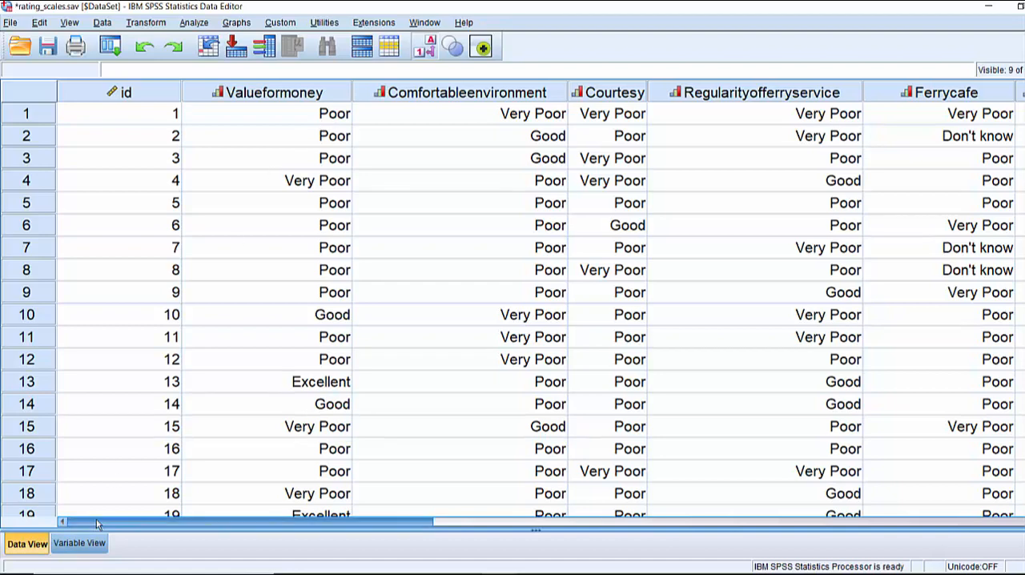
click(80, 543)
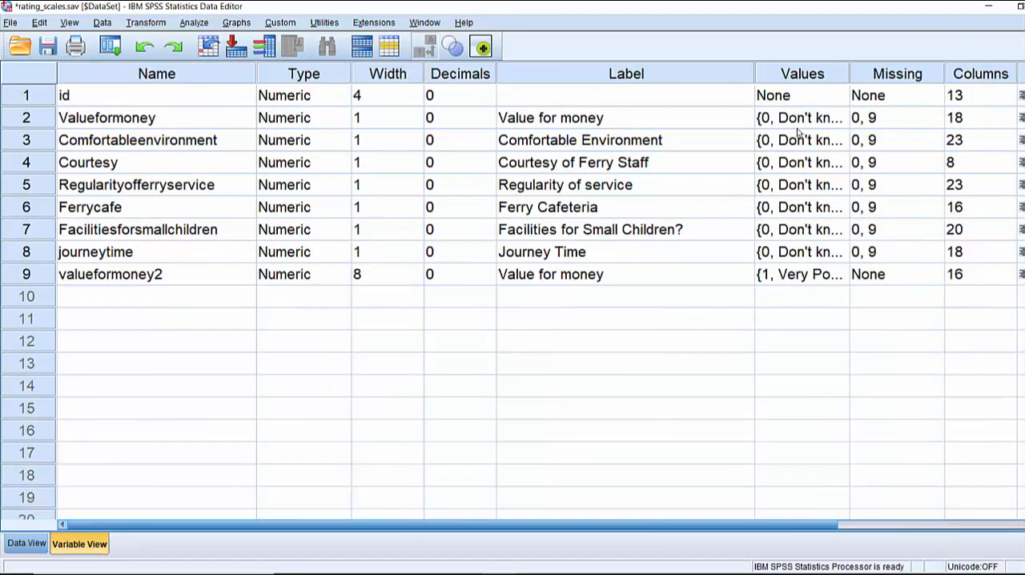
Open the value labels of Valueformoney and change the label of value 1 to "Very Poor"
click(837, 118)
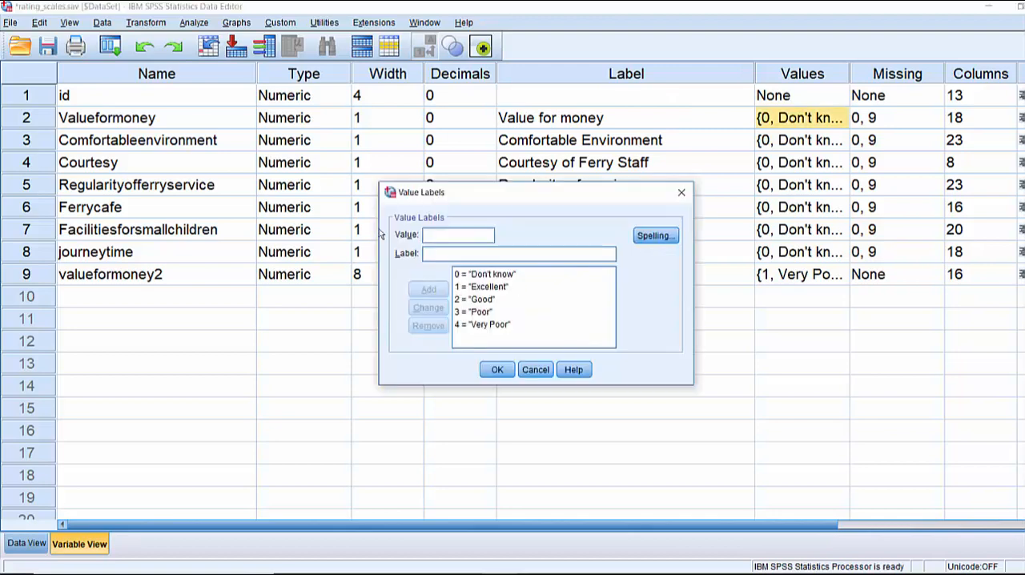
click(460, 286)
double_click(466, 254)
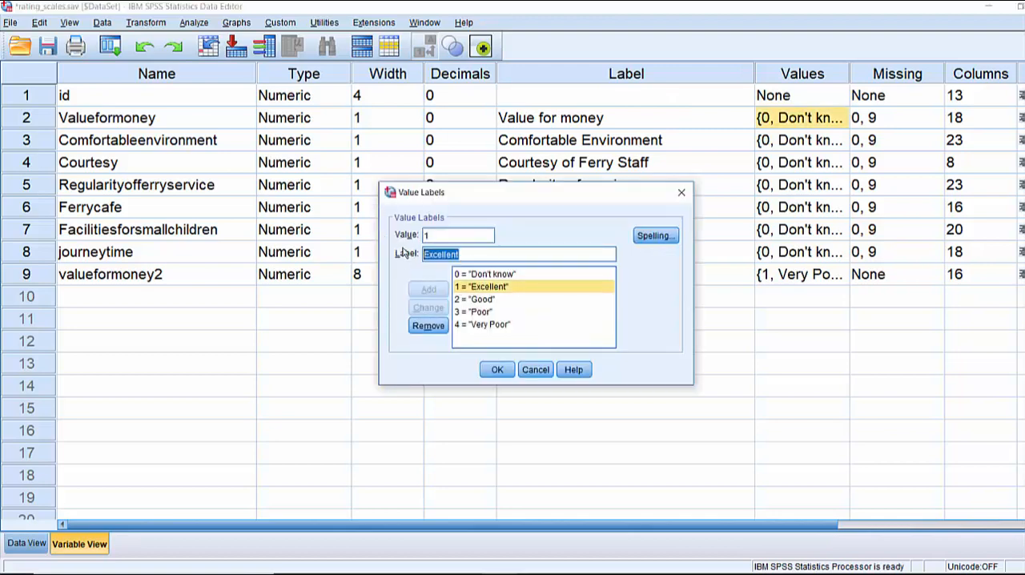
text(Very P)
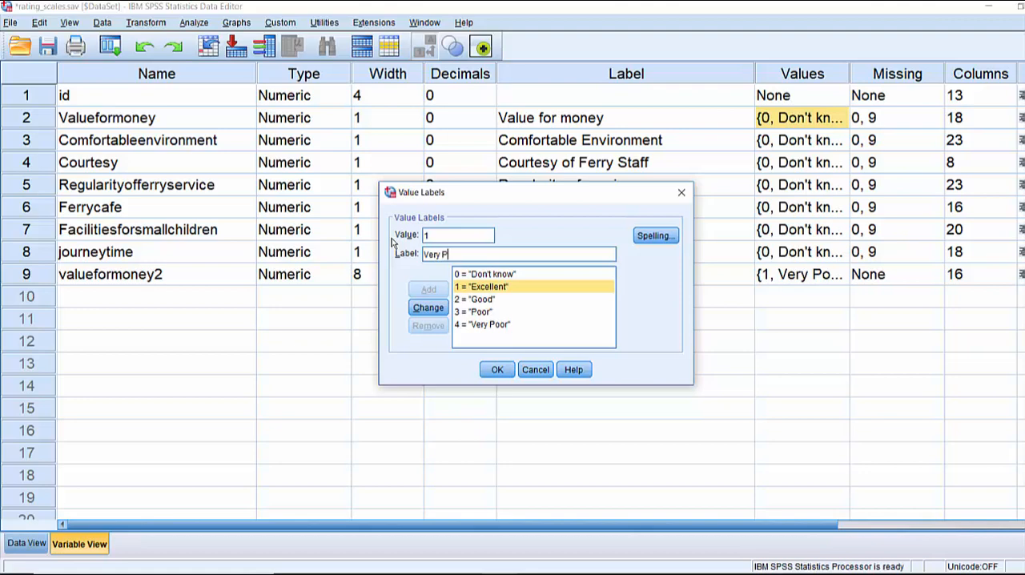
text(oor)
click(428, 307)
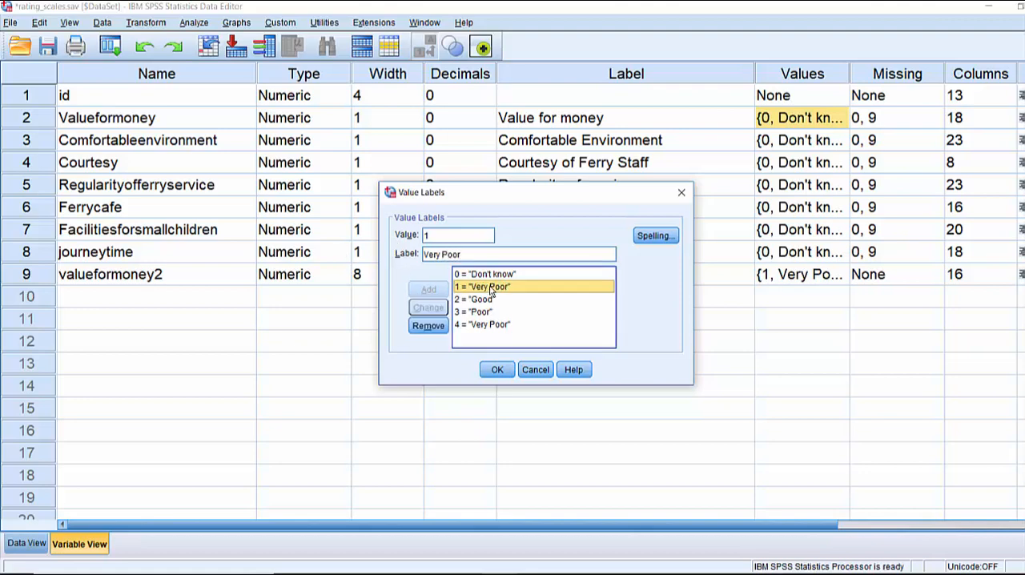
Change Valueformoney's label for value 2 to "Poor" and for value 3 to "Good"
click(480, 298)
drag(457, 257, 404, 255)
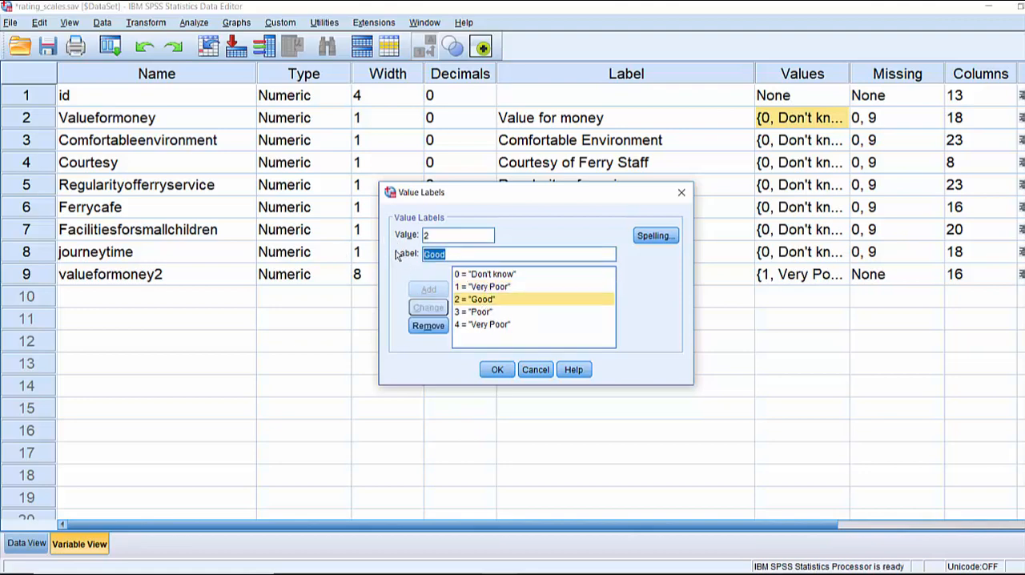
text(Poor)
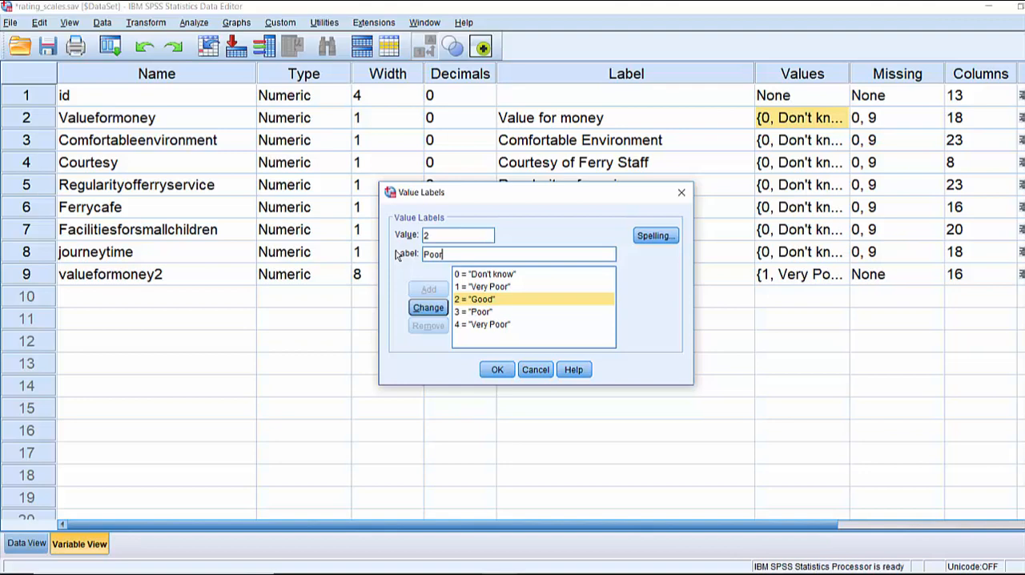
click(428, 308)
click(476, 312)
drag(457, 251, 398, 253)
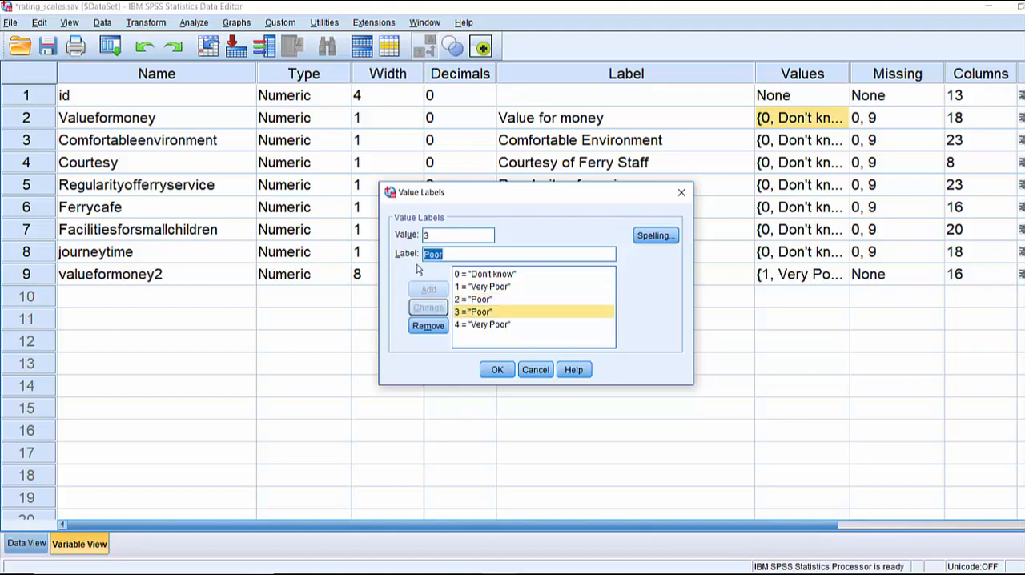
text(Good)
click(428, 308)
Change the label of value 4 to "Excellent" and accept the value labels for Valueformoney
click(480, 325)
drag(473, 256, 372, 254)
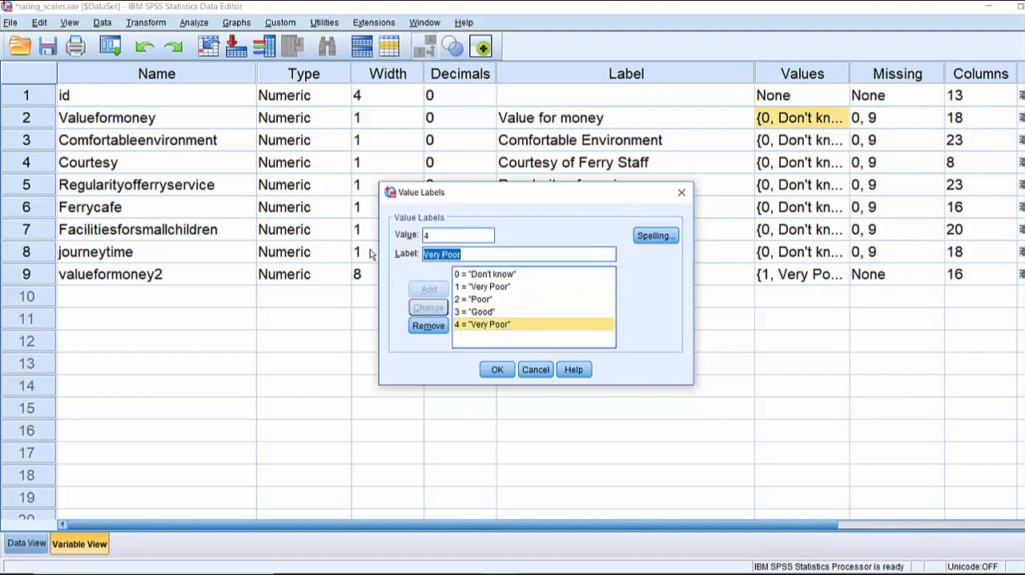
text(Excellent)
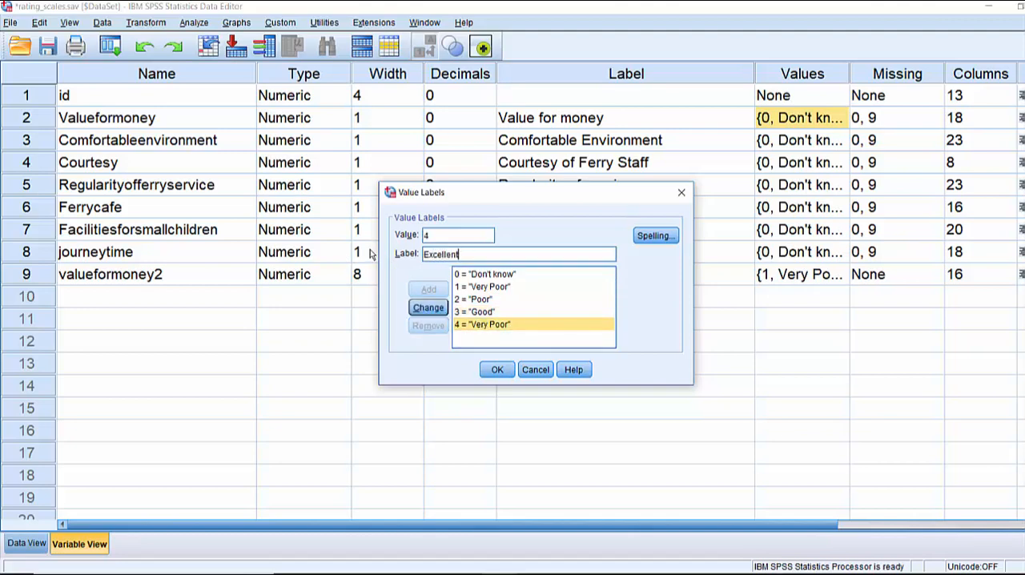
click(427, 307)
click(497, 369)
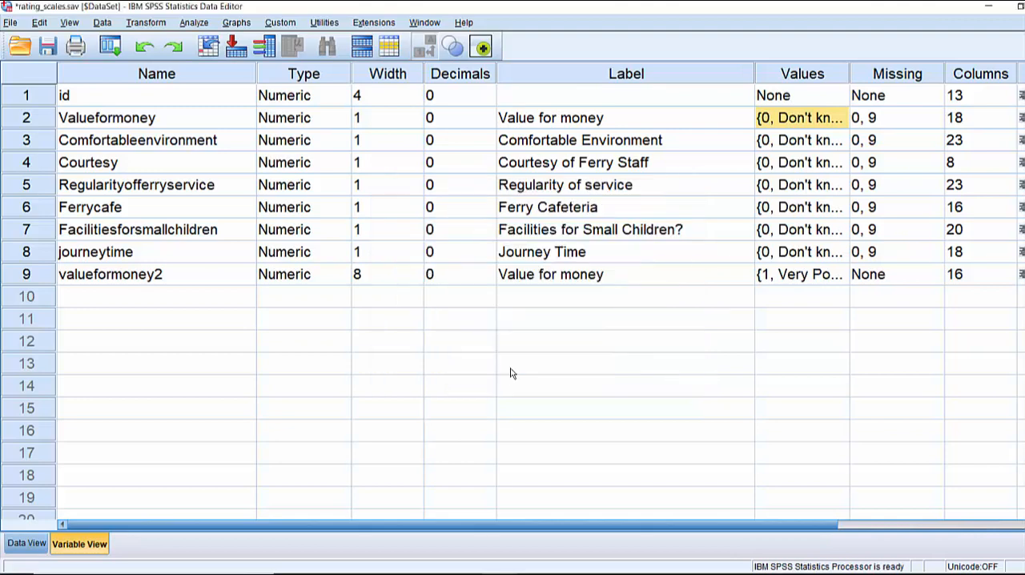
Copy Valueformoney's value labels to the six rating variables from Comfortableenvironment through journeytime
click(793, 120)
right_click(789, 118)
click(796, 125)
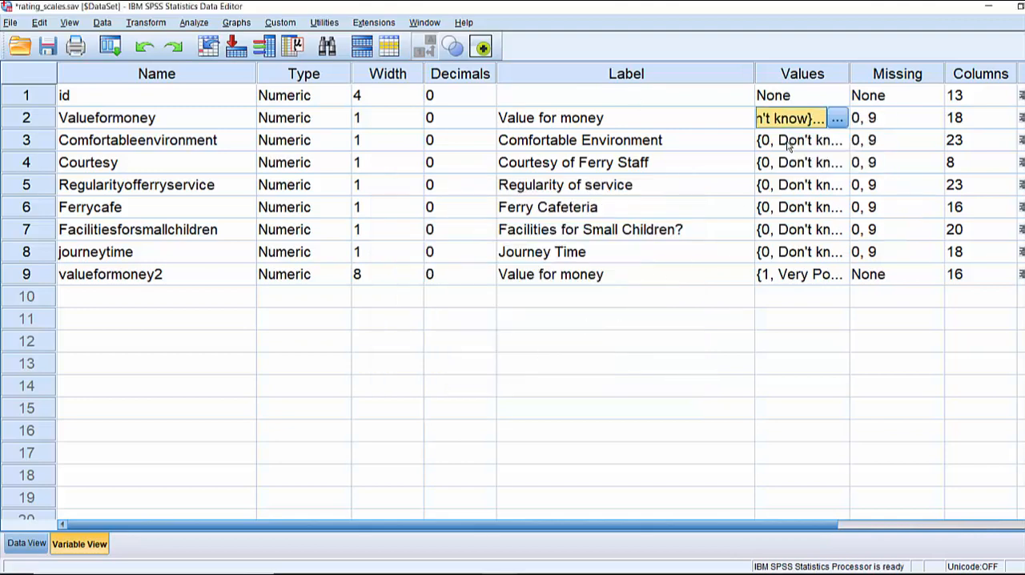
drag(788, 144, 798, 251)
right_click(799, 251)
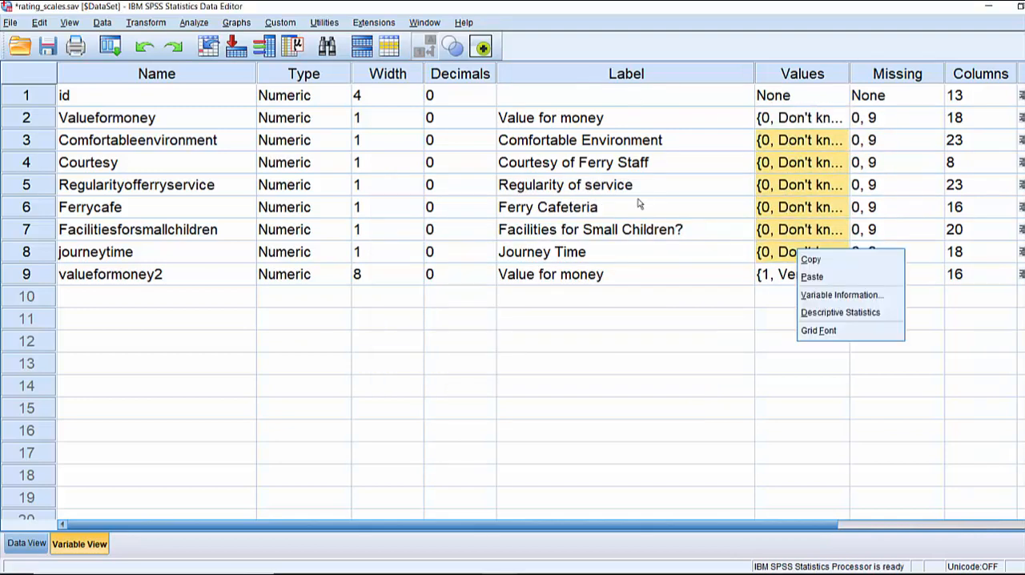
click(813, 276)
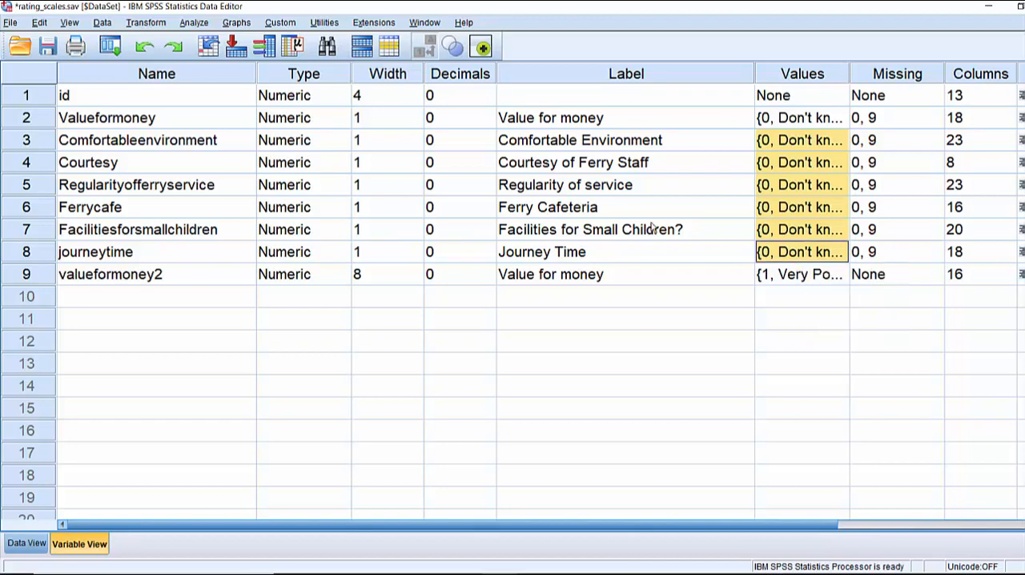
Produce descriptive statistics for Valueformoney from the case data and inspect its frequency table
click(27, 544)
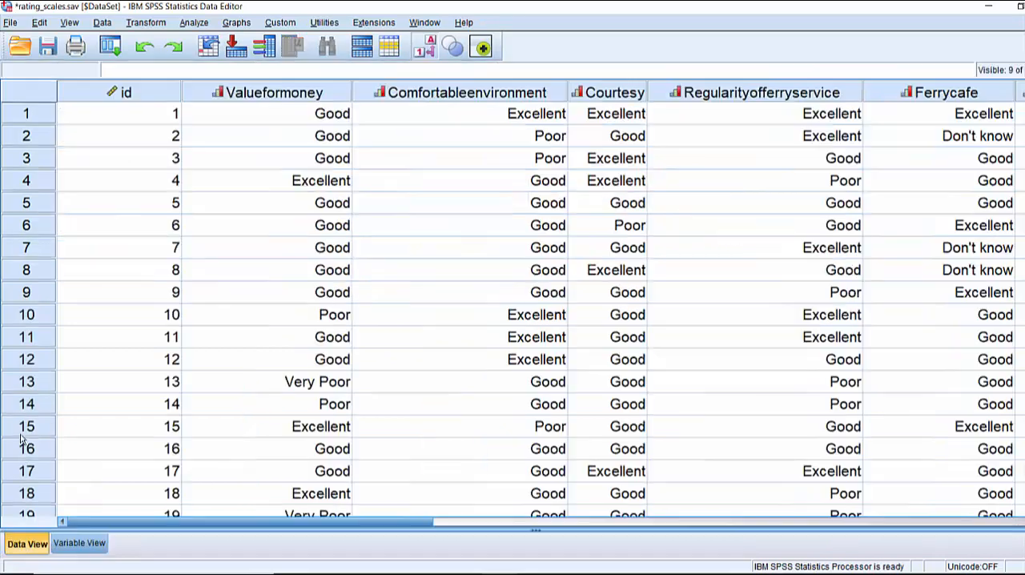
right_click(270, 132)
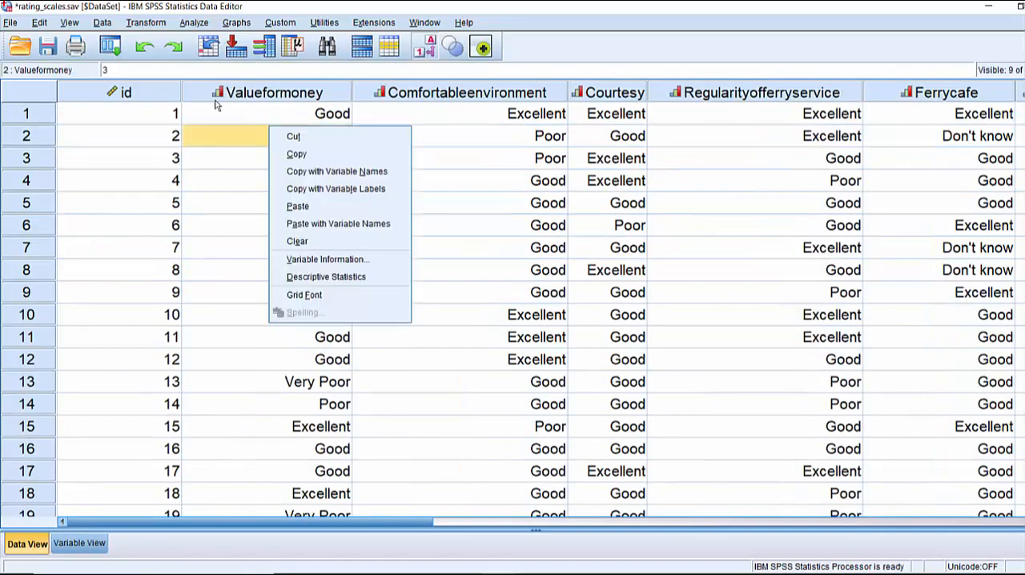
click(324, 277)
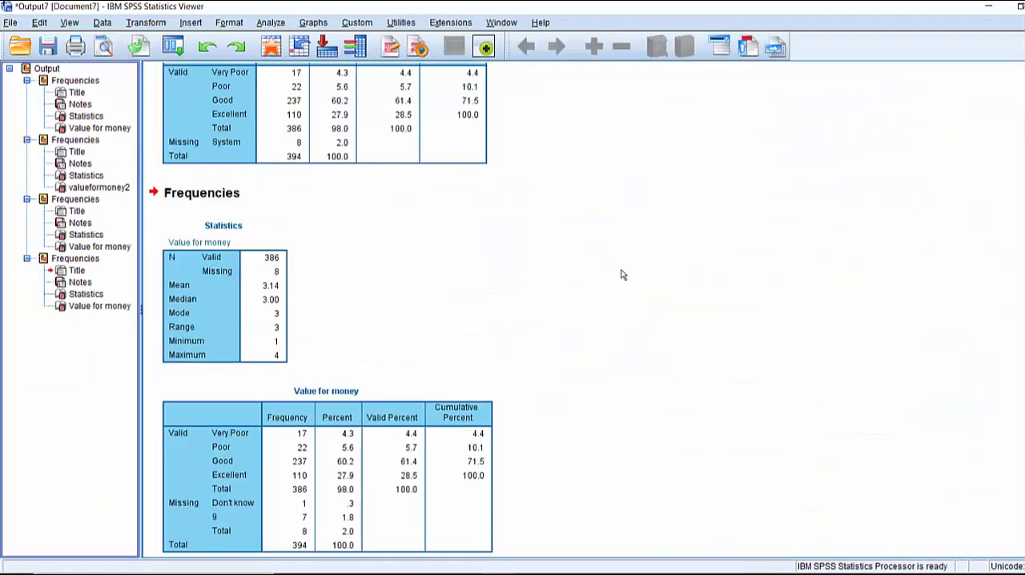
click(327, 460)
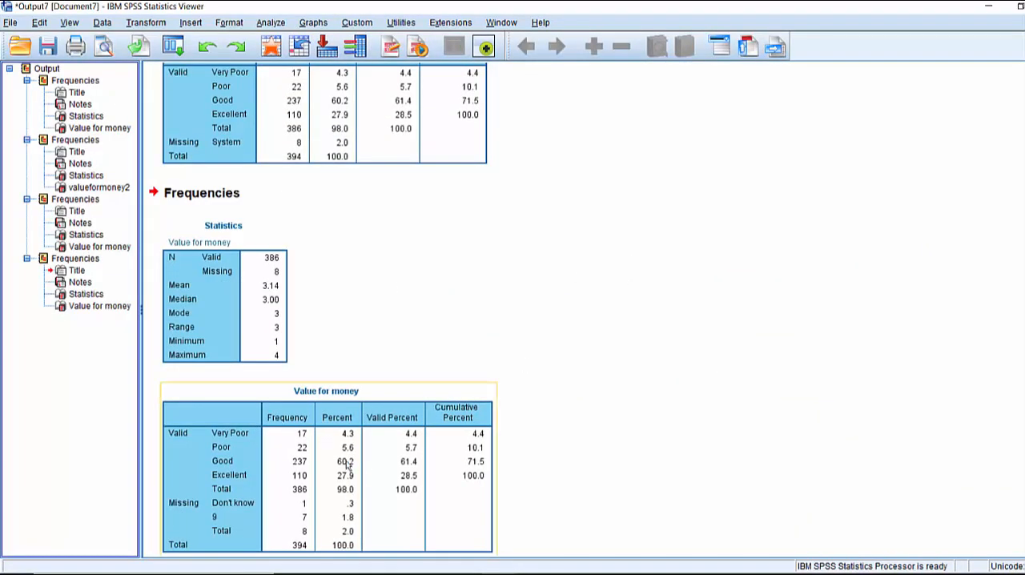
Return to the case data and compare the numeric codes with the value labels, ending with the labels displayed
click(271, 47)
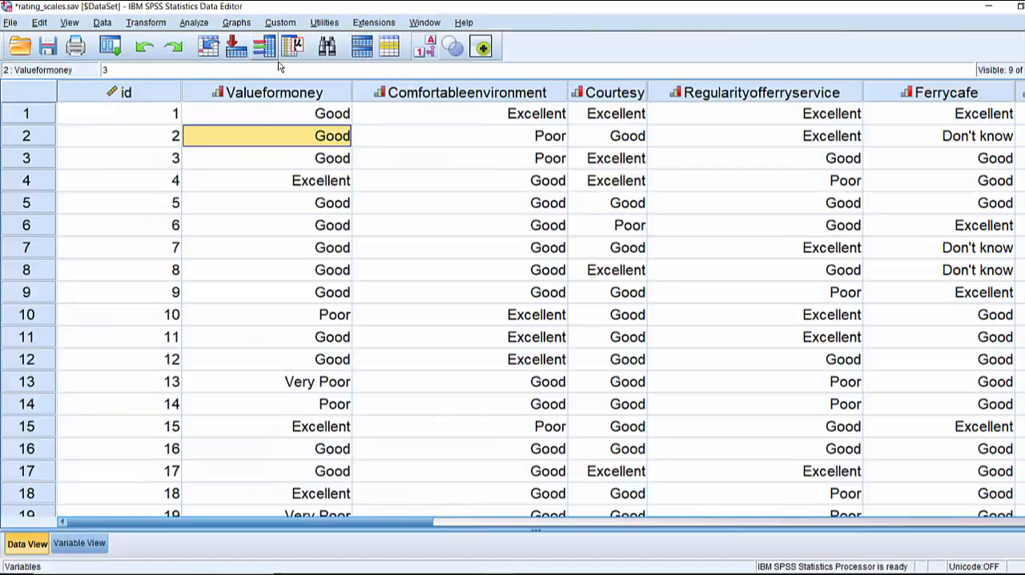
click(425, 48)
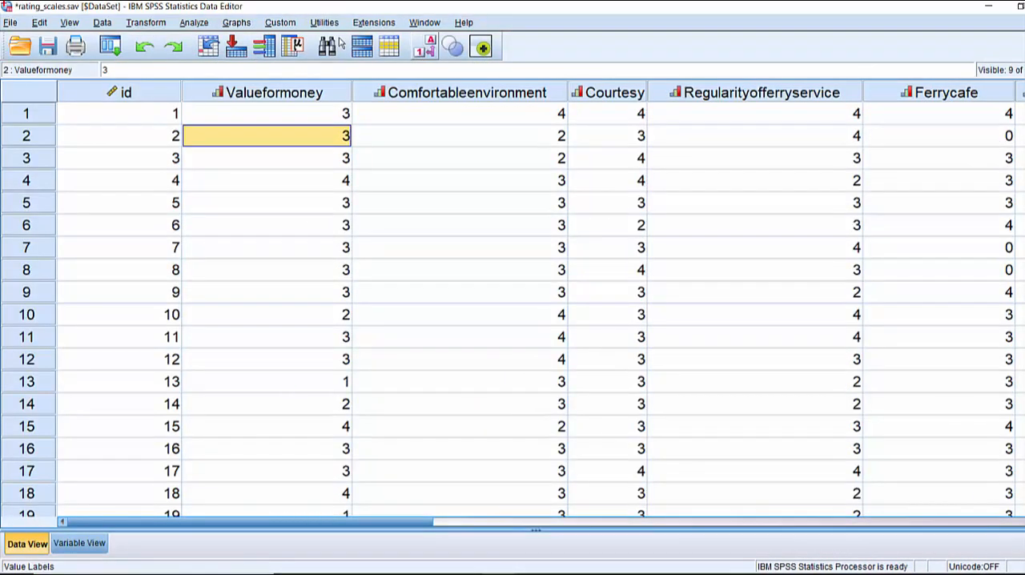
click(425, 48)
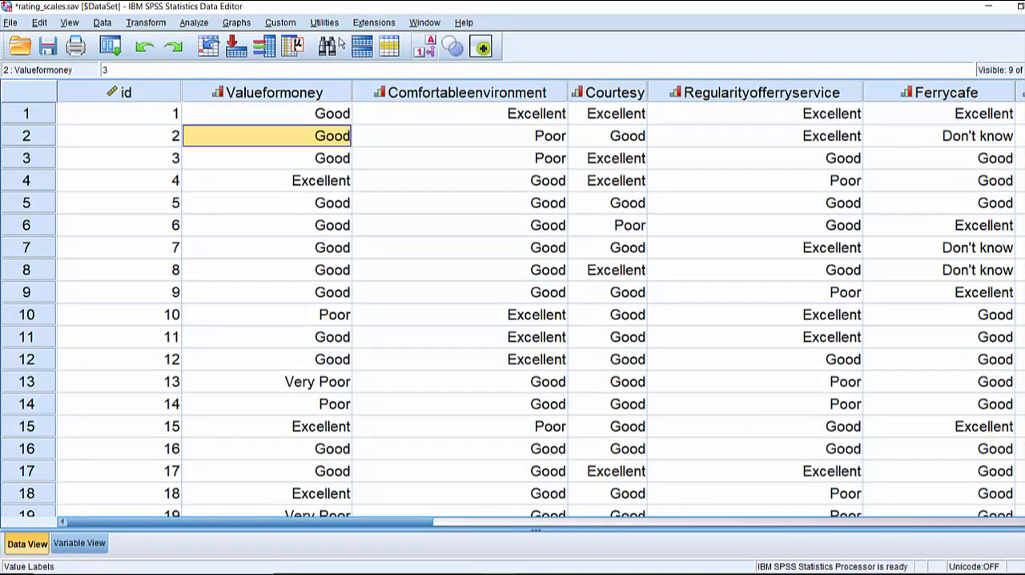
click(424, 48)
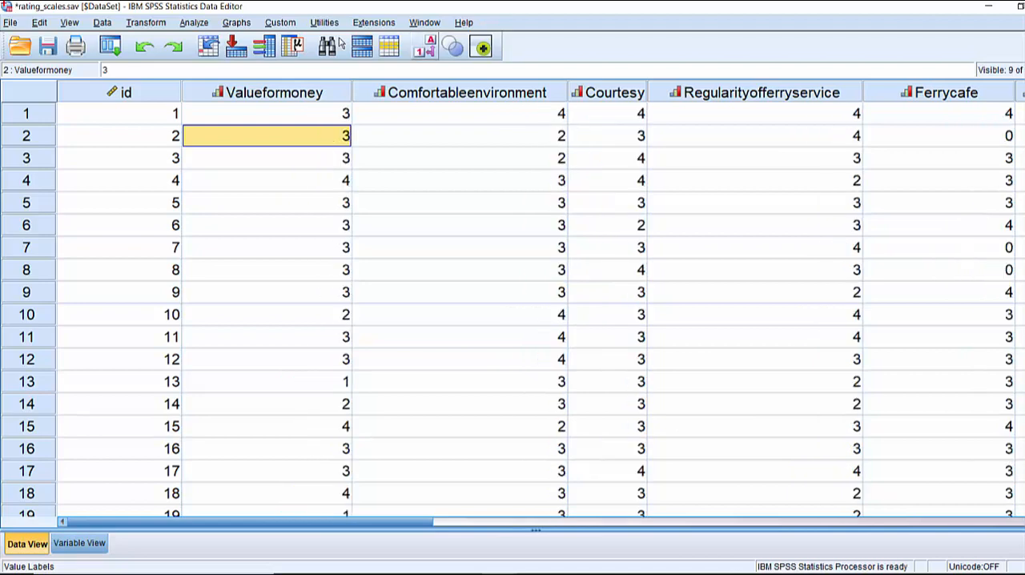
click(424, 48)
click(424, 48)
click(425, 48)
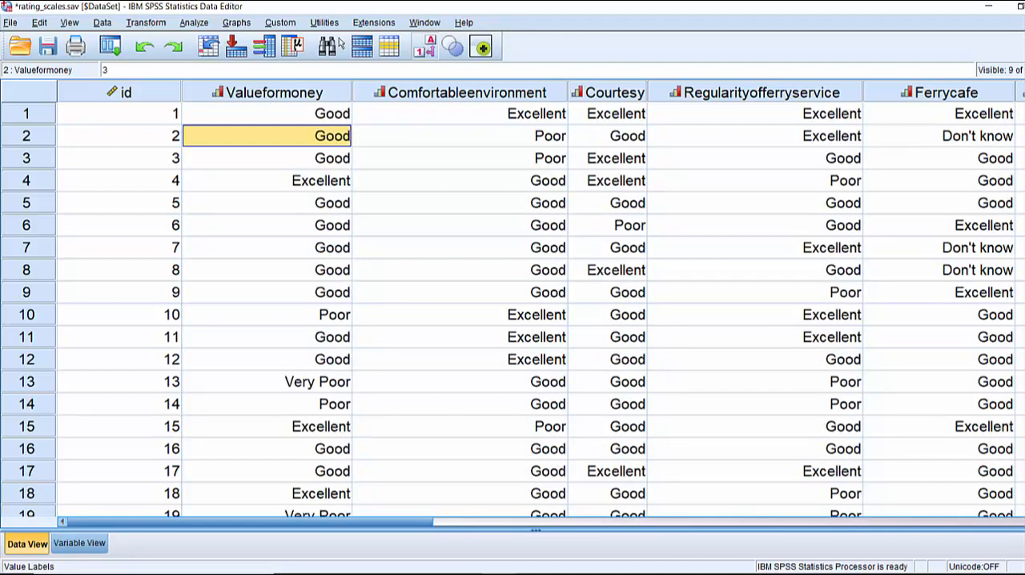